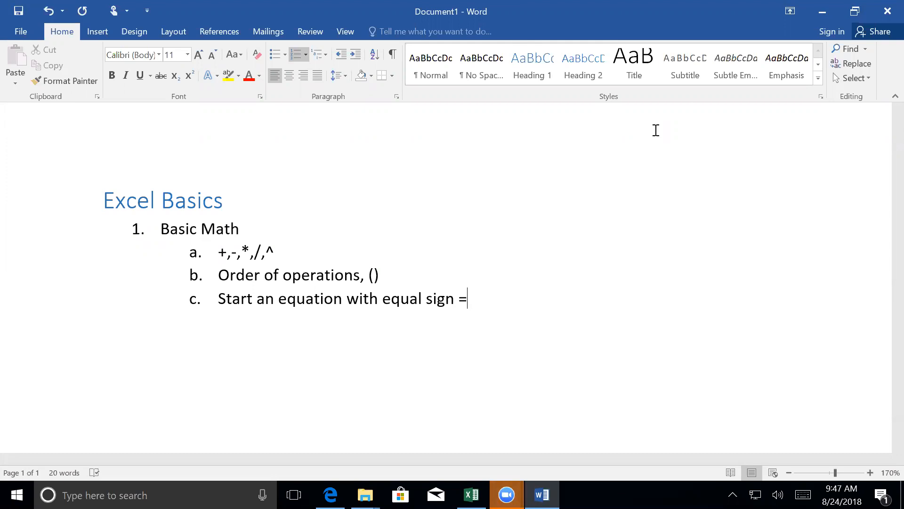
- Add a list item reading "Finish an equation with enter or tab" below the equal sign item under Basic Math
key(Return)
text(fini)
text(sh )
text(an)
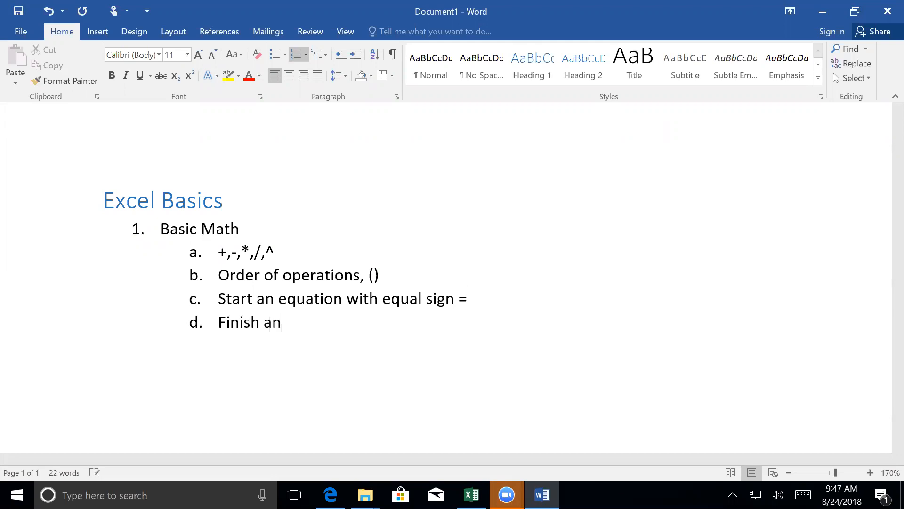
text( eqa)
key(BackSpace)
text(uation )
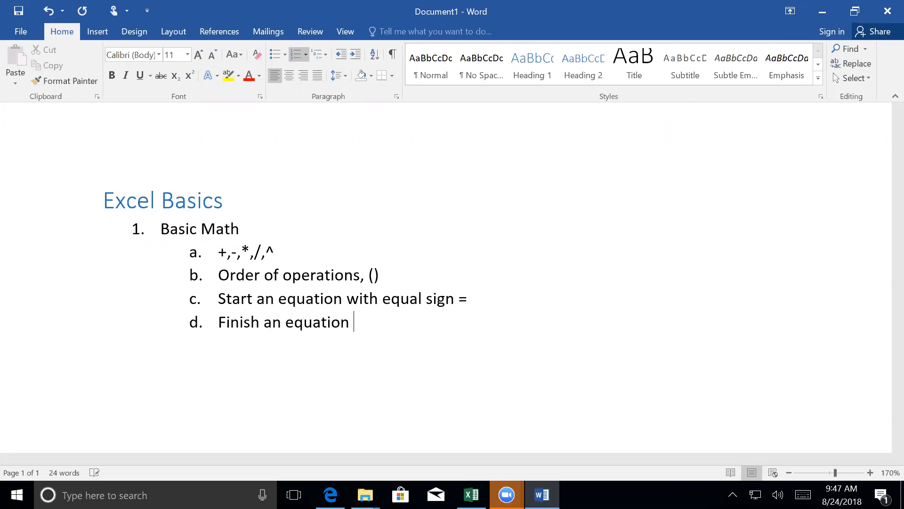
text(with enter)
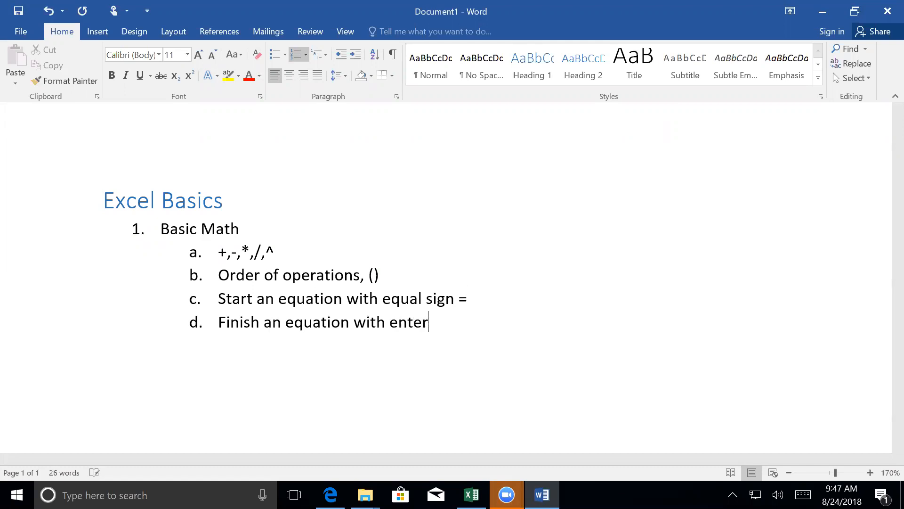
text( or tab)
- Add a second top-level numbered item reading "Fill" after the Basic Math sub-items
key(Return)
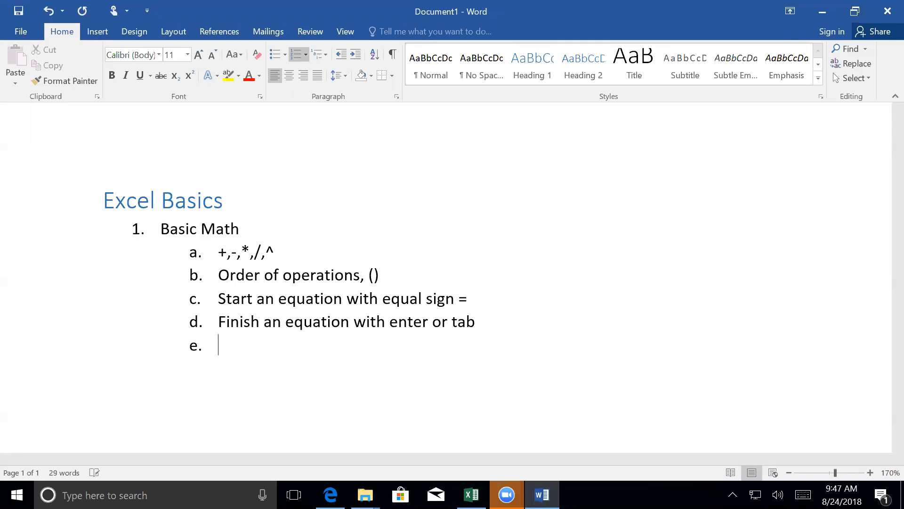
key(shift+Tab)
text(Fill)
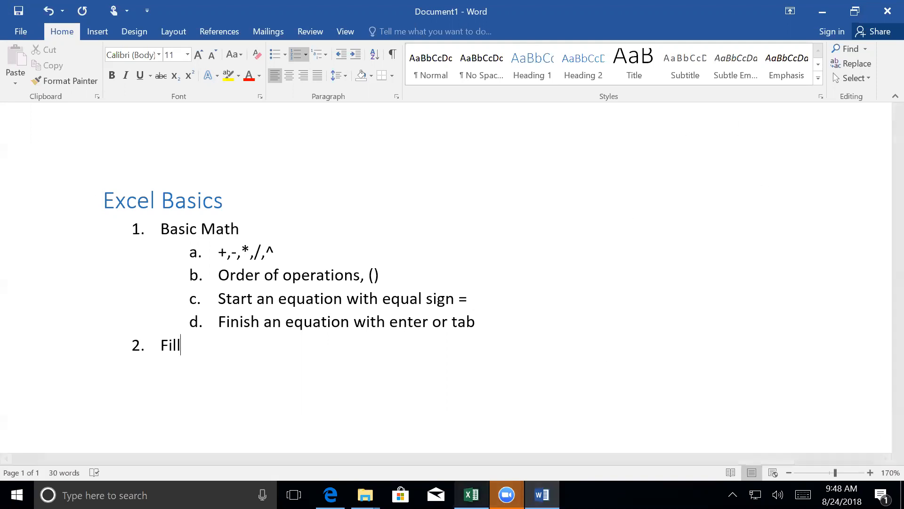
- Switch to the Excel workbook Book1 and clear all values from the range D3:H11
click(471, 494)
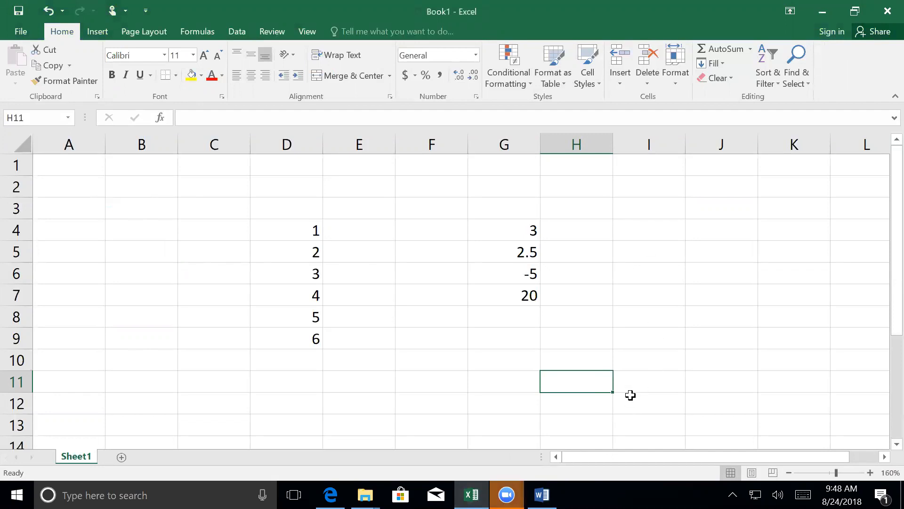
drag(577, 374, 282, 207)
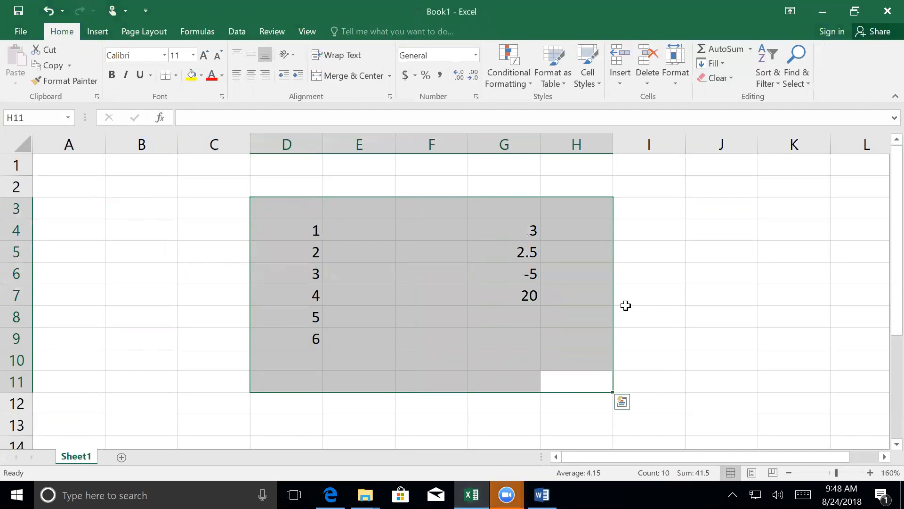
key(Delete)
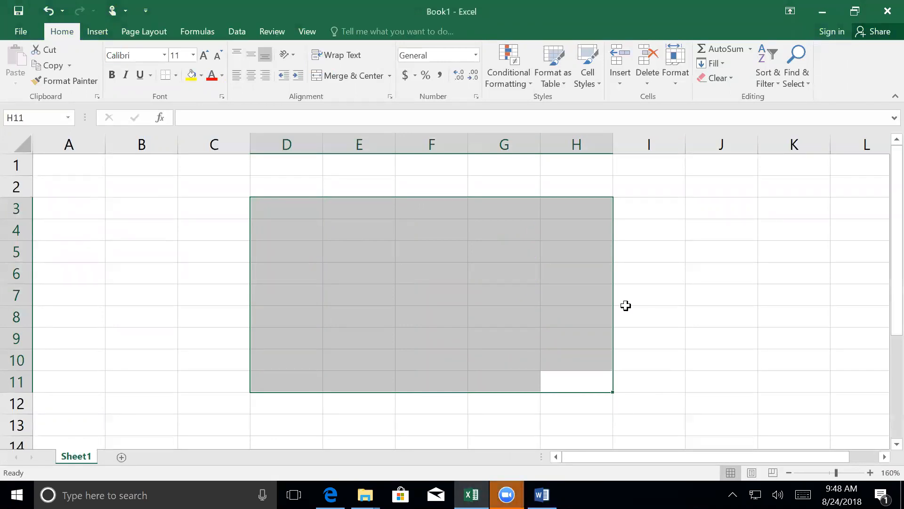
click(280, 210)
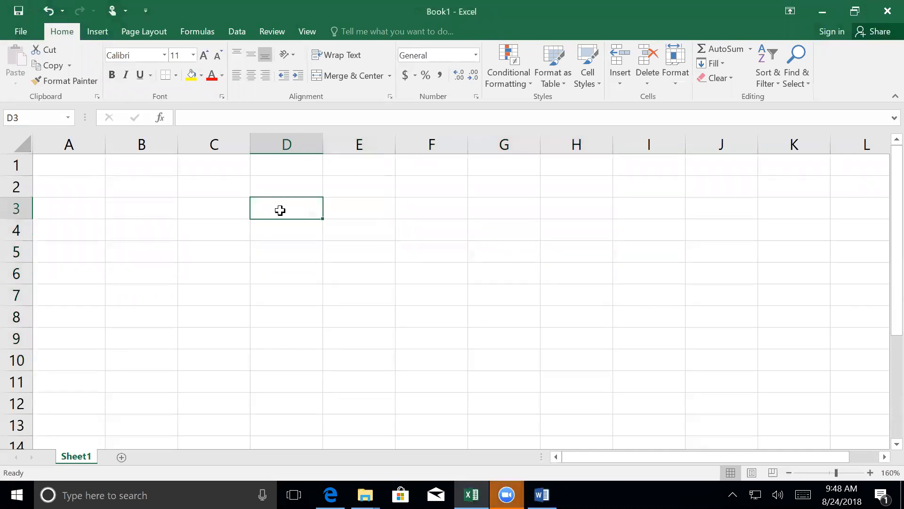
- Enter the numbers 1, 2 and 3 down column B in cells B3 to B5
click(118, 205)
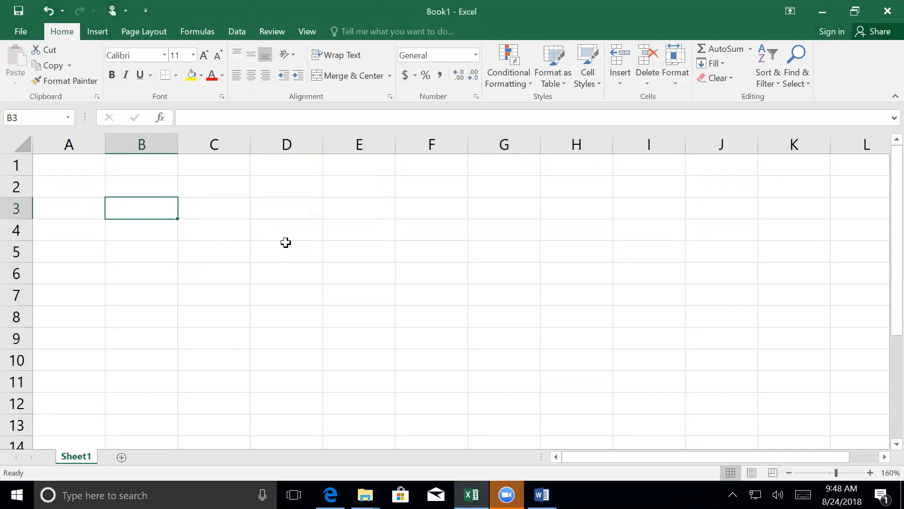
text(1)
key(Return)
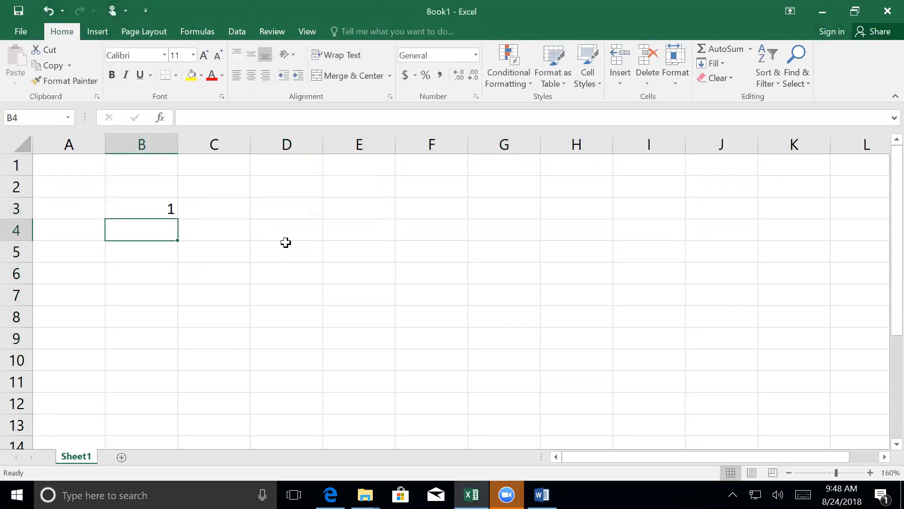
text(2)
key(Return)
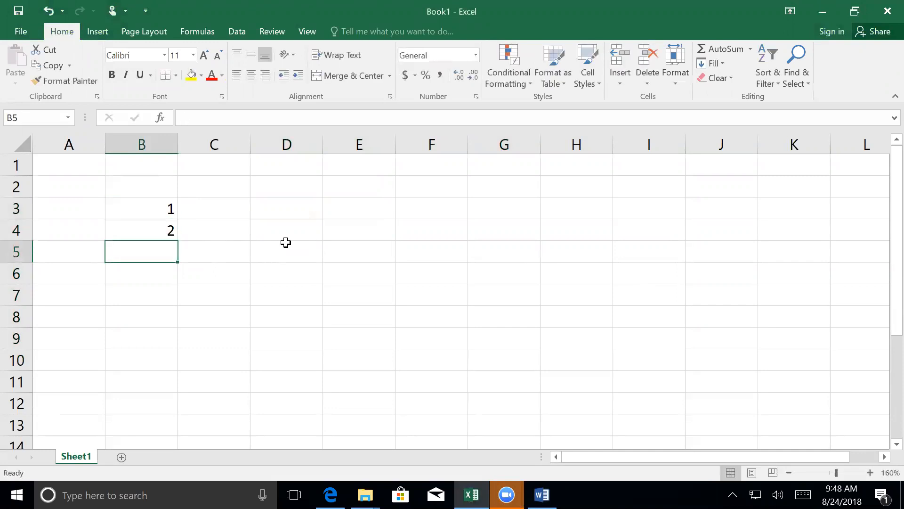
text(3)
key(Return)
- Continue the sequence by entering each number from 4 to 18 individually in cells B6 to B20
text(4)
key(Return)
text(5)
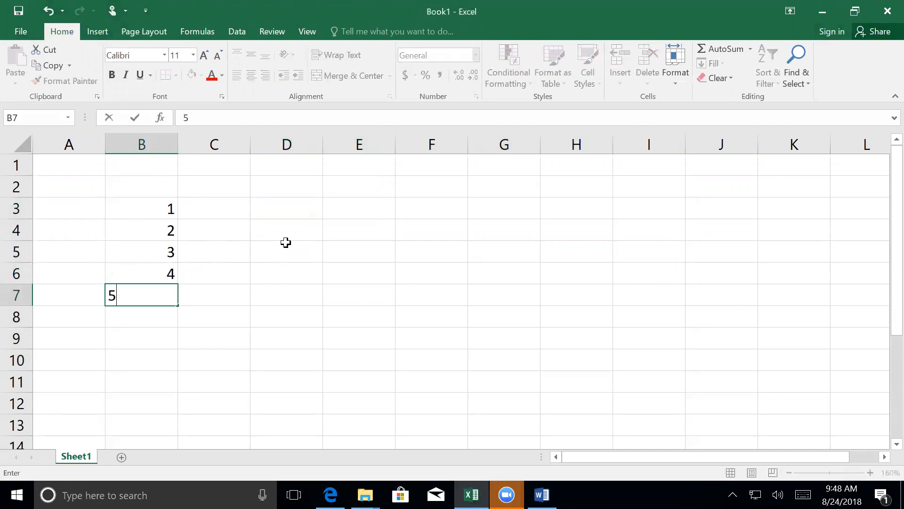
key(Return)
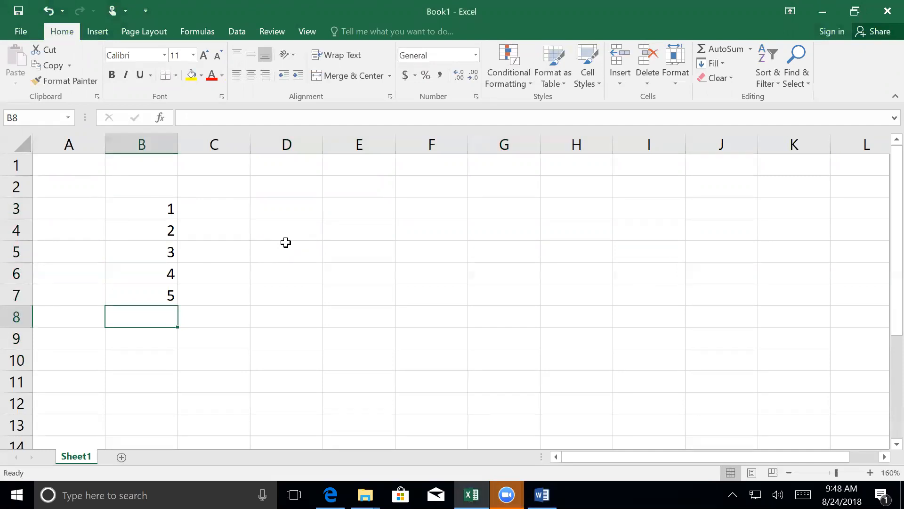
text(6)
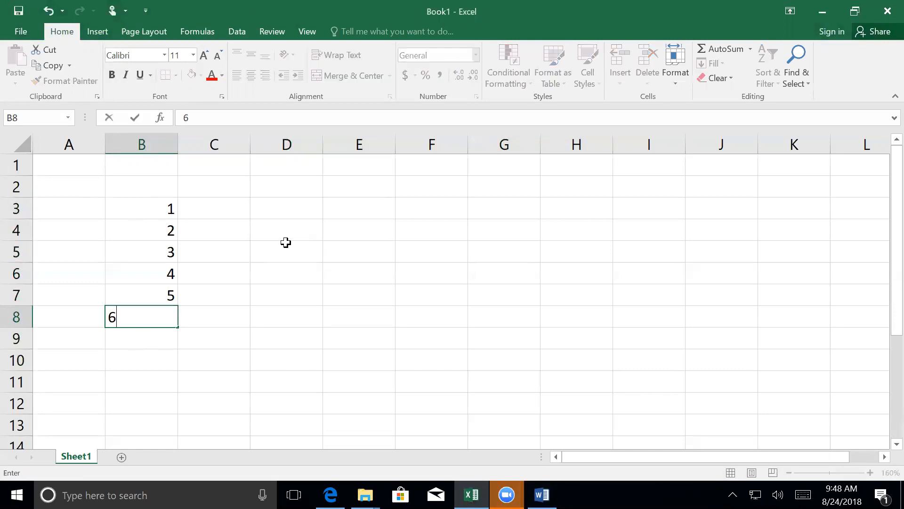
key(Return)
text(7)
key(Return)
text(8)
key(Return)
text(9)
key(ctrl+Return)
key(Return)
text(10)
key(Return)
text(11)
key(Return)
text(12)
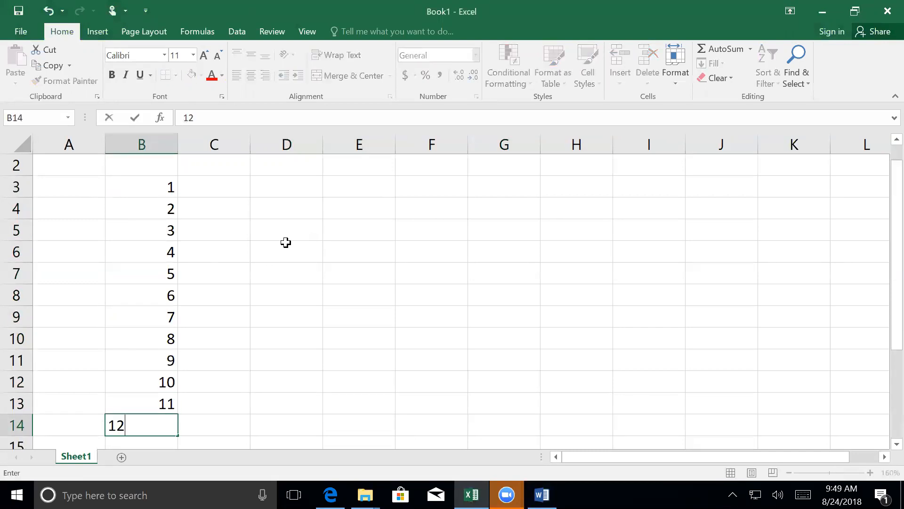
key(Return)
text(13)
key(ctrl+Return)
key(Return)
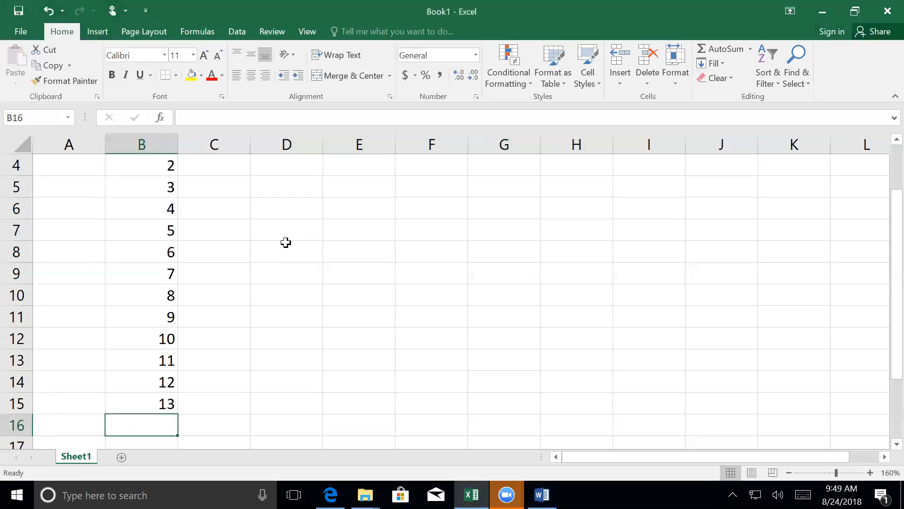
text(14)
key(Return)
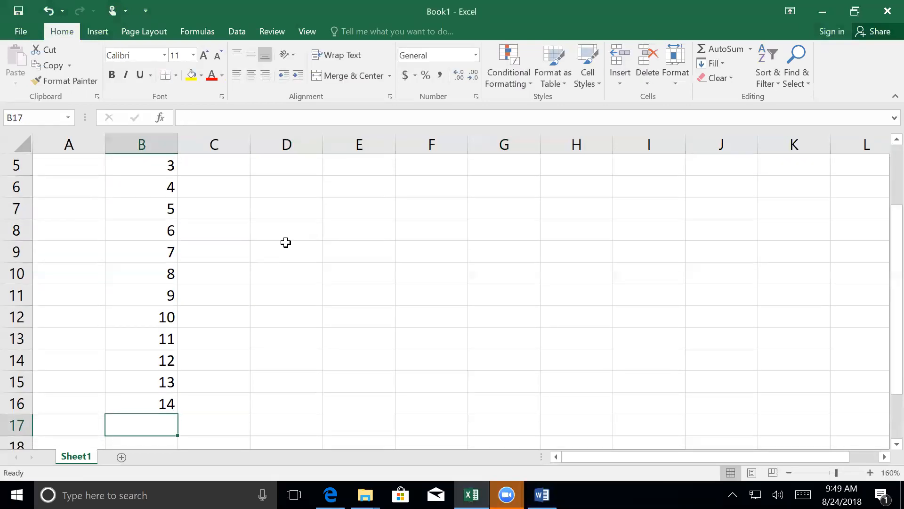
text(15)
key(Return)
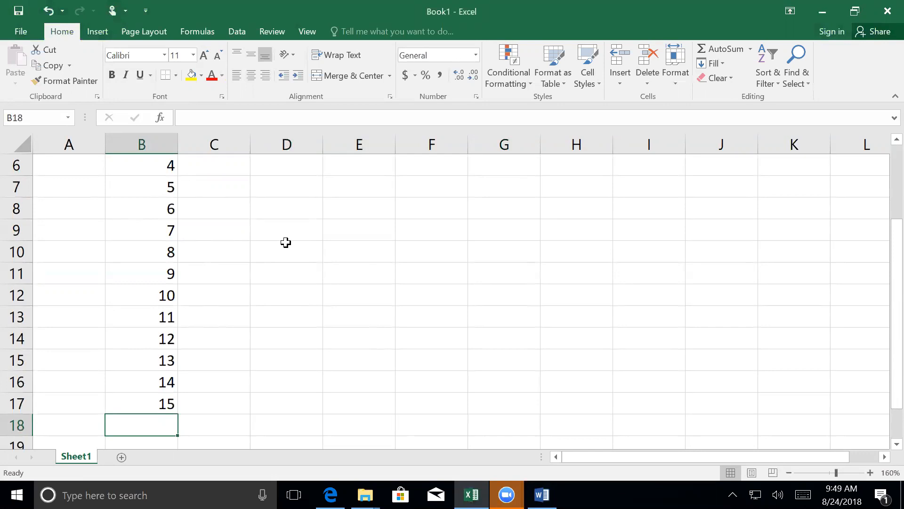
text(16)
key(Return)
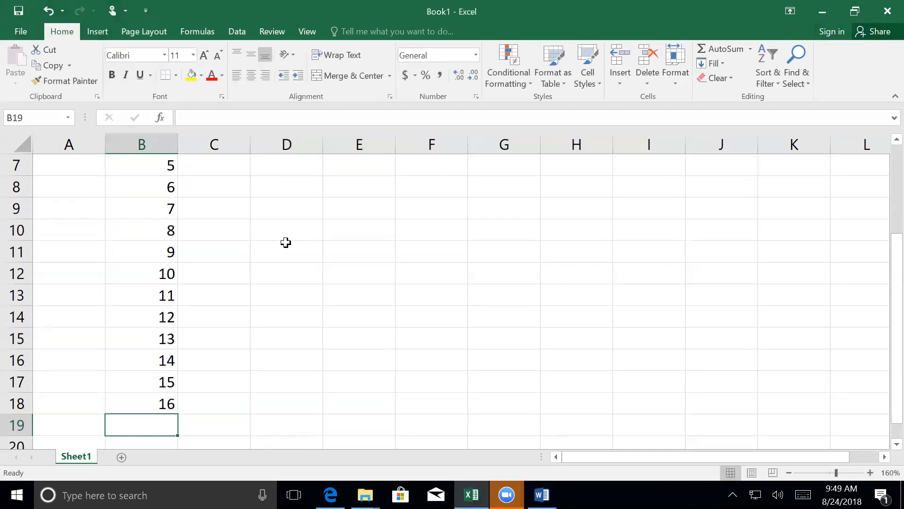
text(17)
key(Return)
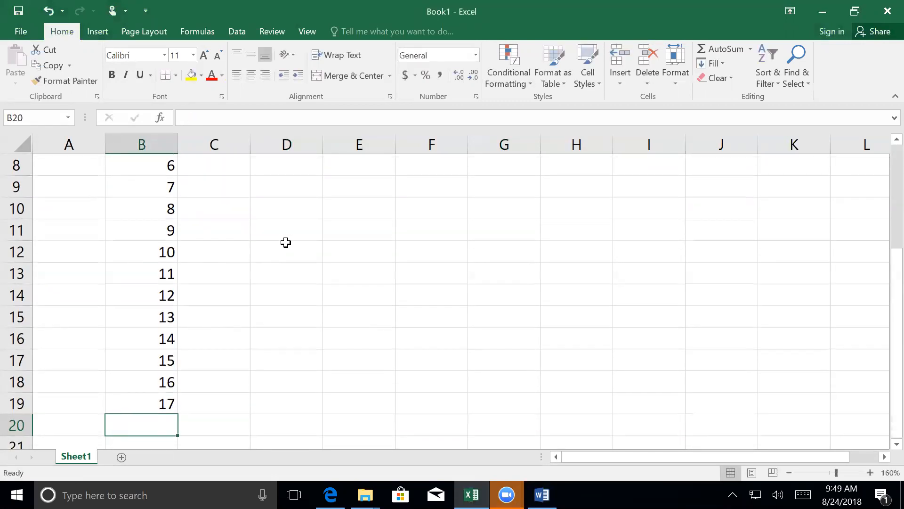
text(18)
key(Return)
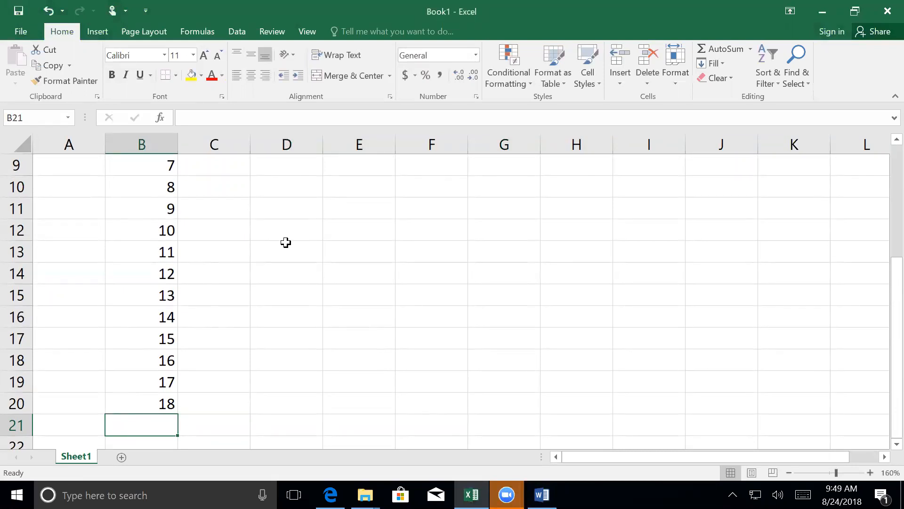
- Delete the numbers 4 to 18 from column B, keeping only 1, 2 and 3
scroll(286, 242, up, 3)
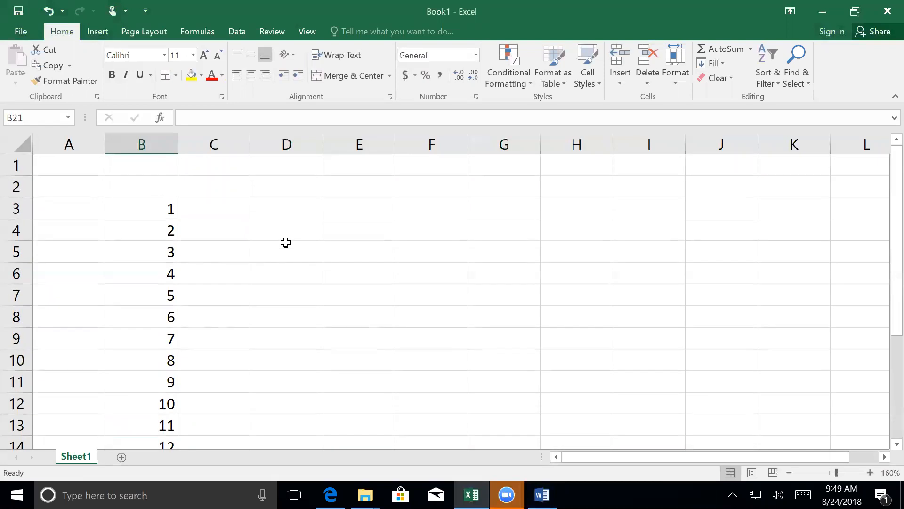
scroll(286, 242, down, 1)
scroll(286, 242, up, 1)
drag(159, 269, 155, 399)
key(Delete)
scroll(179, 368, up, 3)
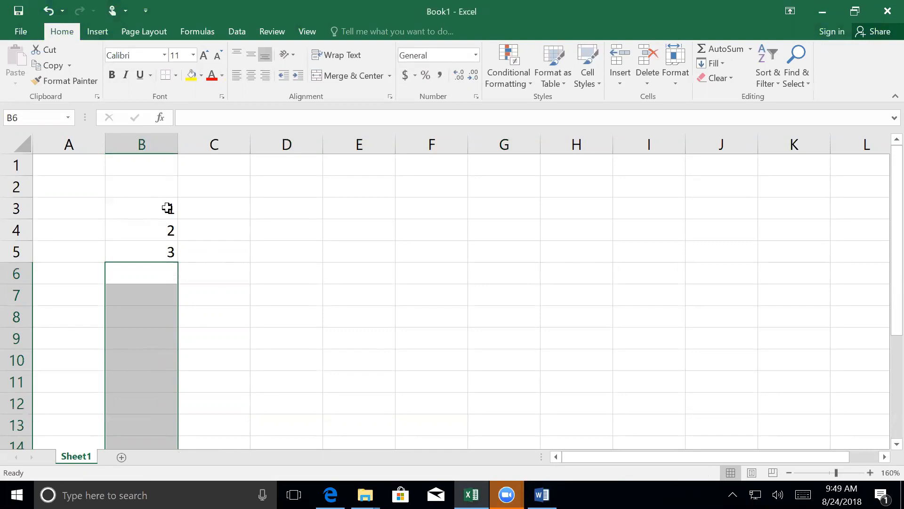
- Move the cells B3:B5 to G3:G5 and back to B3:B5 to demonstrate relocating a selection
drag(167, 207, 162, 249)
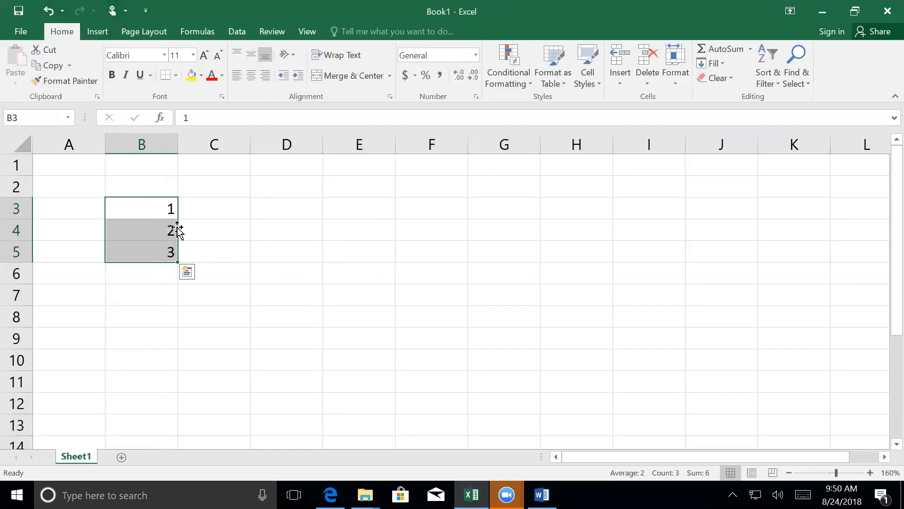
drag(177, 230, 518, 241)
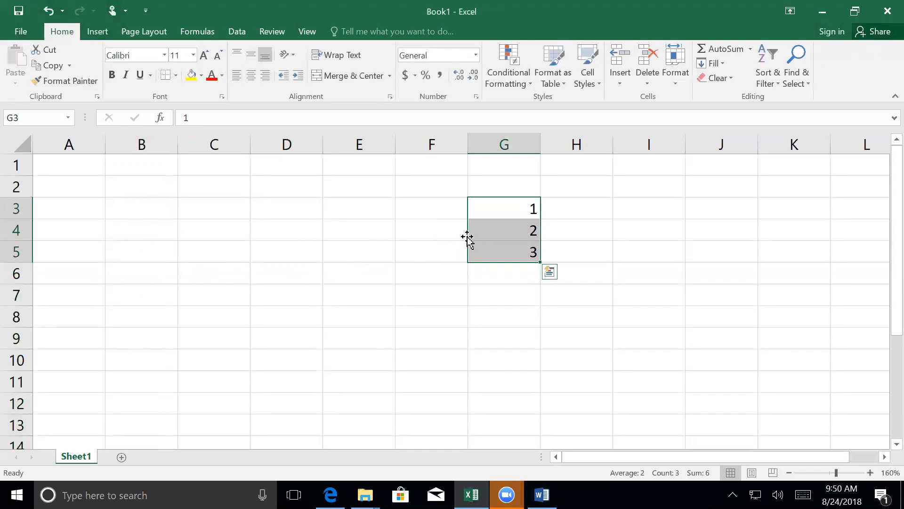
drag(469, 241, 149, 228)
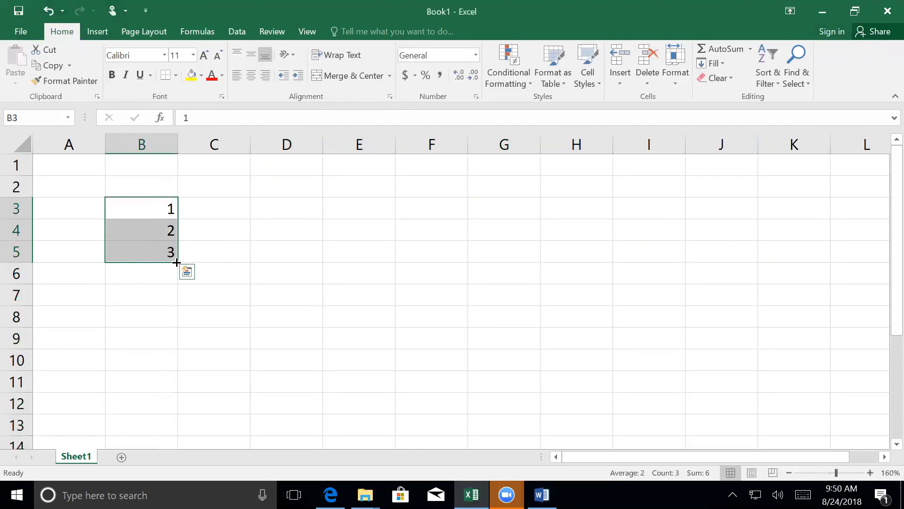
- Fill the series from B3:B5 down to B32 so the sequence runs from 1 to 30
drag(177, 263, 179, 274)
drag(182, 334, 164, 407)
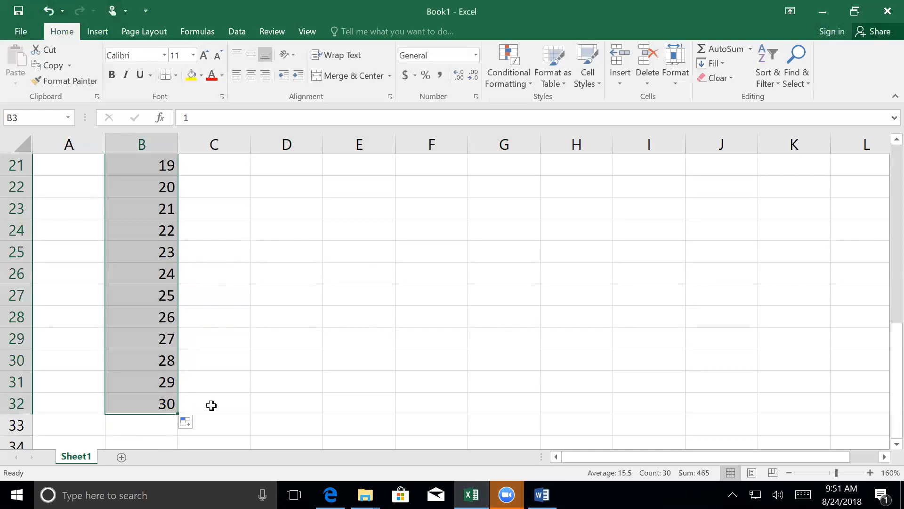
- Enter the numbers 2, 4 and 6 in cells C3 to C5 beside the first sequence
scroll(201, 335, up, 2)
scroll(202, 336, up, 5)
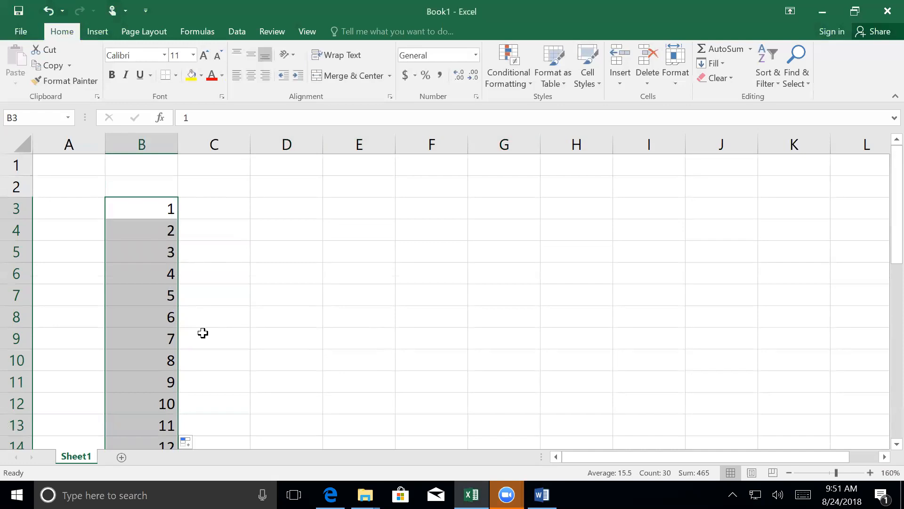
click(220, 210)
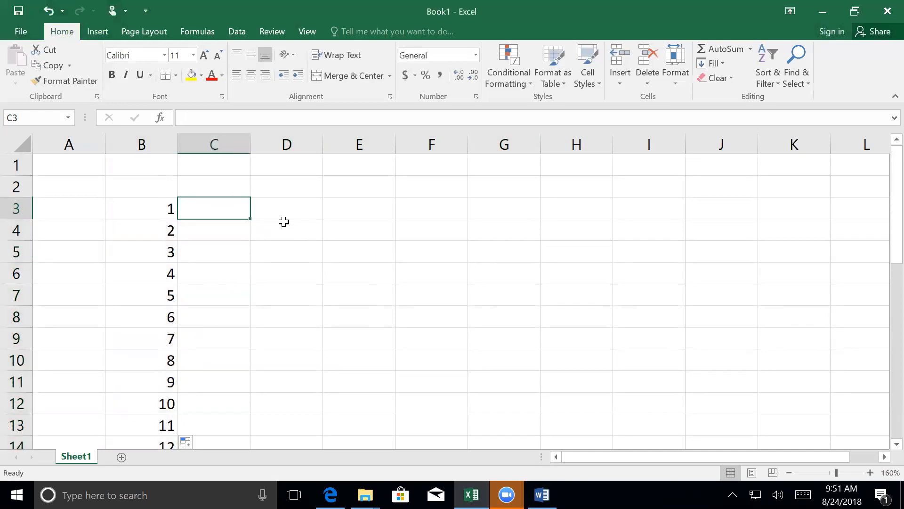
text(2)
key(Return)
text(4)
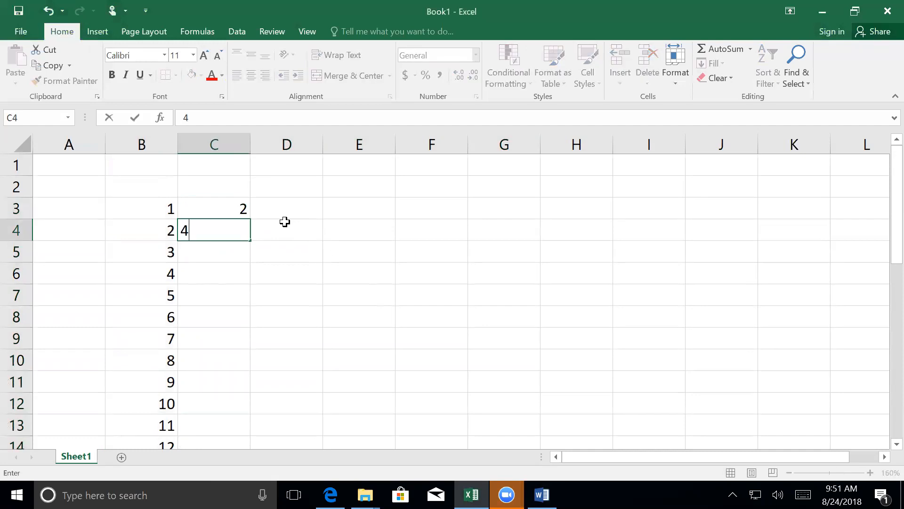
key(Return)
text(6)
key(Return)
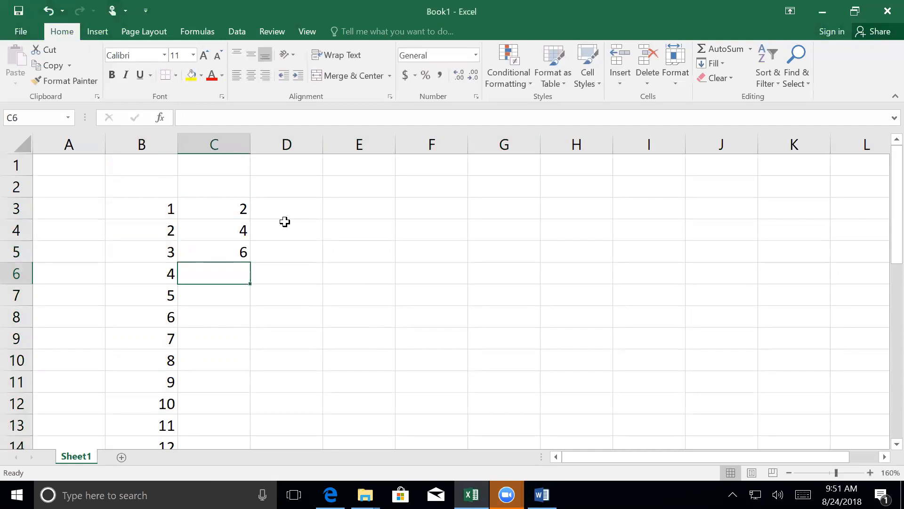
- Fill the even-number series from C3:C5 down to C32 so it runs from 2 to 60
drag(221, 208, 222, 258)
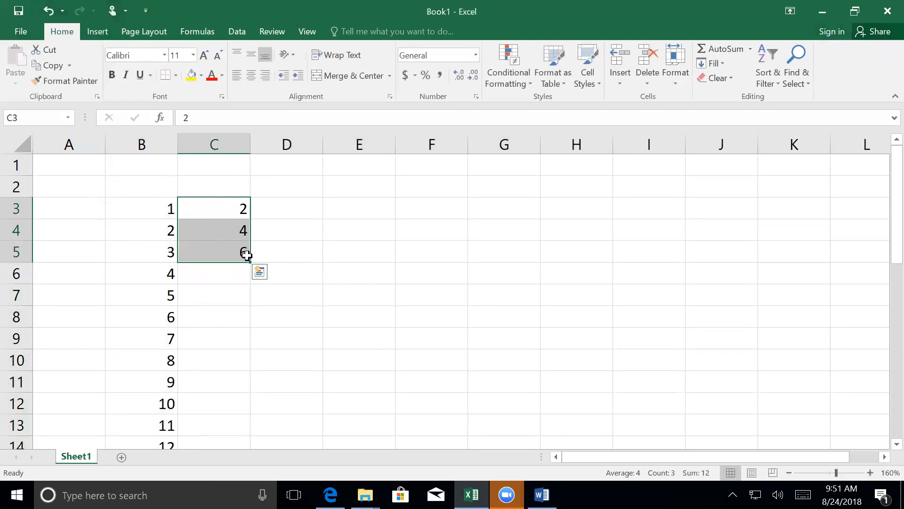
drag(250, 263, 237, 405)
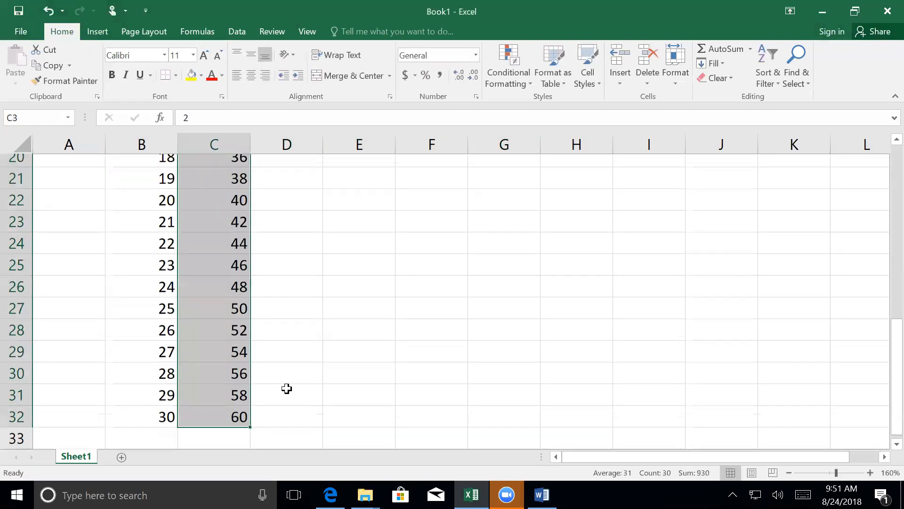
scroll(287, 388, up, 6)
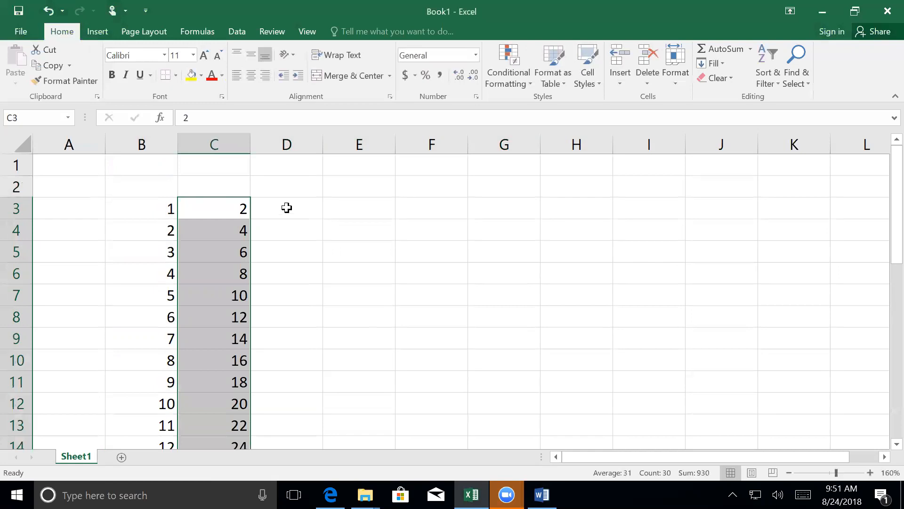
- Enter the numbers 14, 28 and 42 in cells D3 to D5 beside the even-number sequence
click(287, 208)
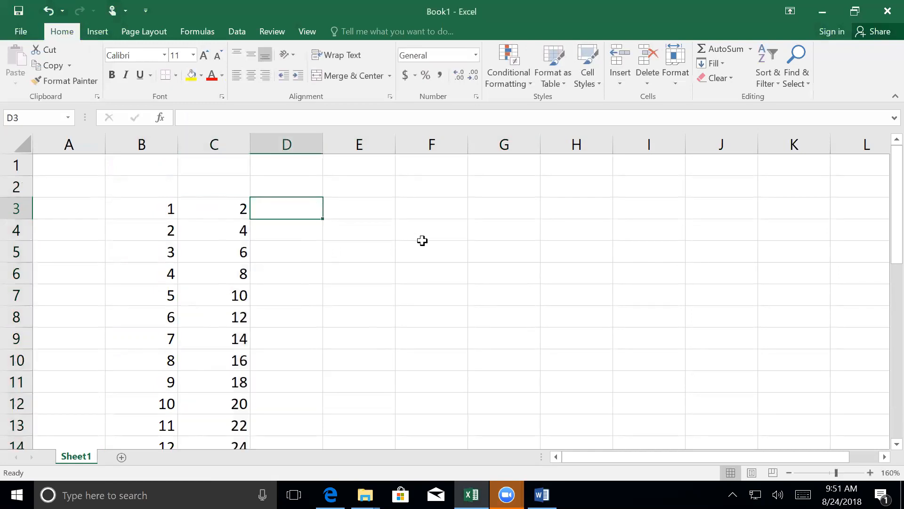
text(14)
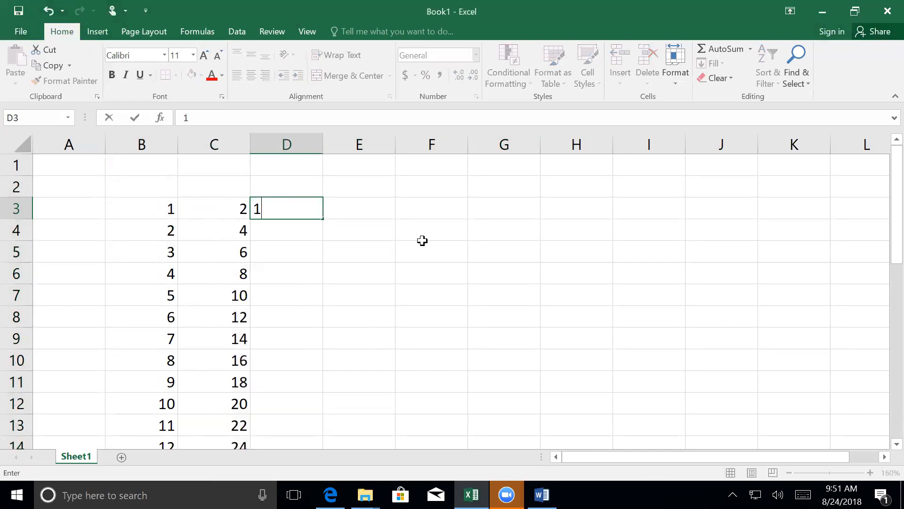
key(Return)
text(28)
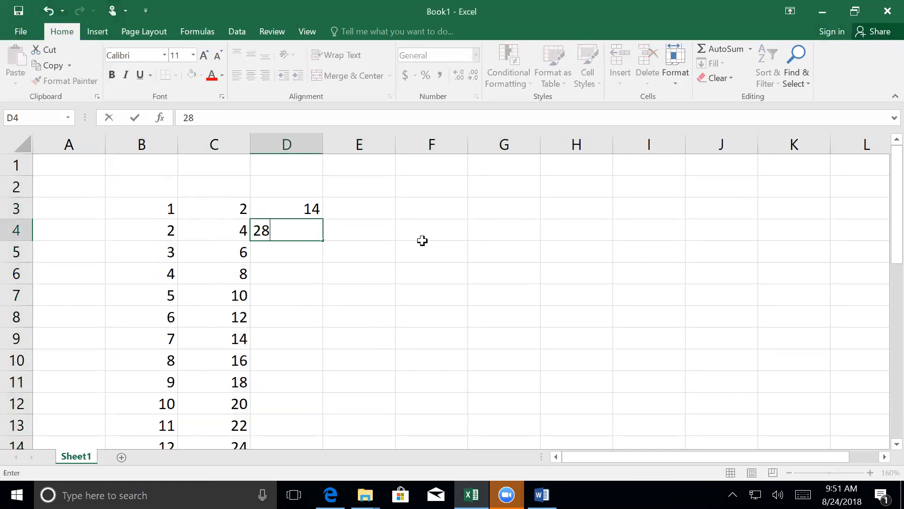
key(Return)
text(42)
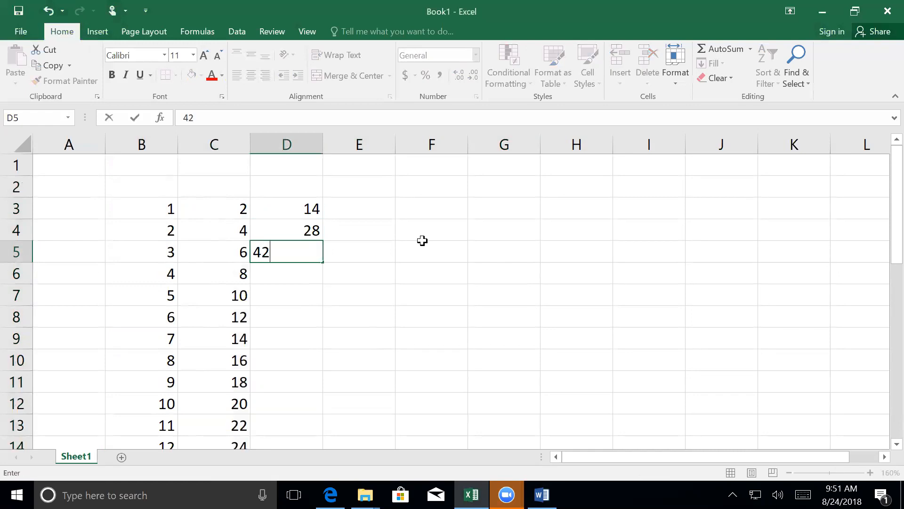
key(Return)
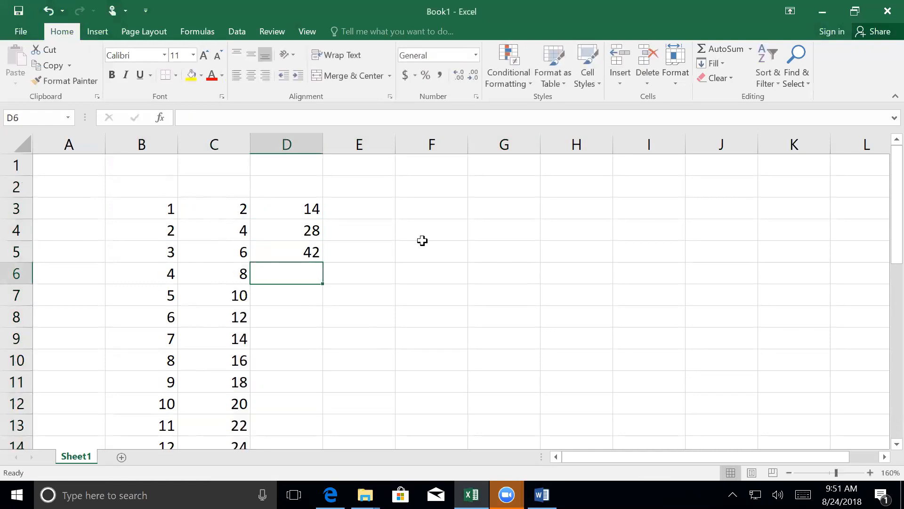
- Fill the multiples-of-14 series from D3:D5 down to D32, matching the length of the neighbouring columns
mouse_move(309, 208)
mouse_down()
mouse_move(322, 266)
mouse_move(305, 458)
mouse_move(303, 404)
mouse_move(302, 415)
mouse_up()
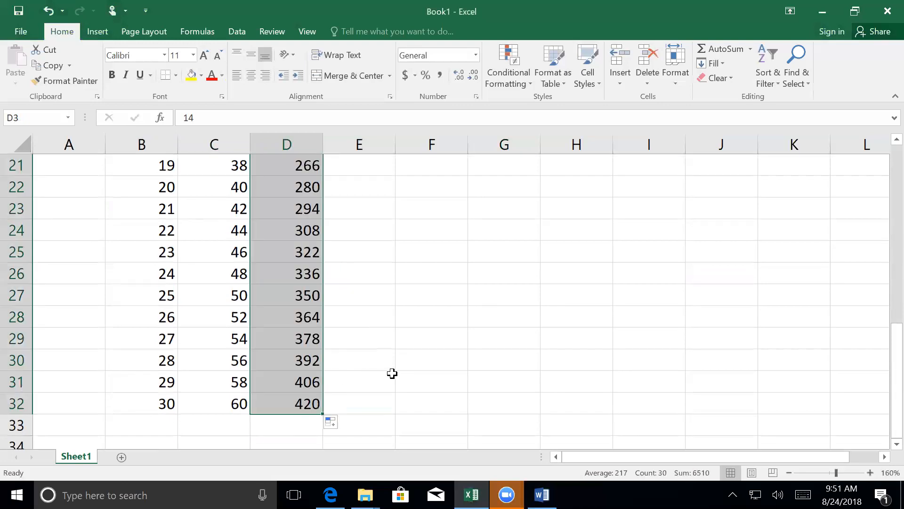
scroll(308, 368, up, 7)
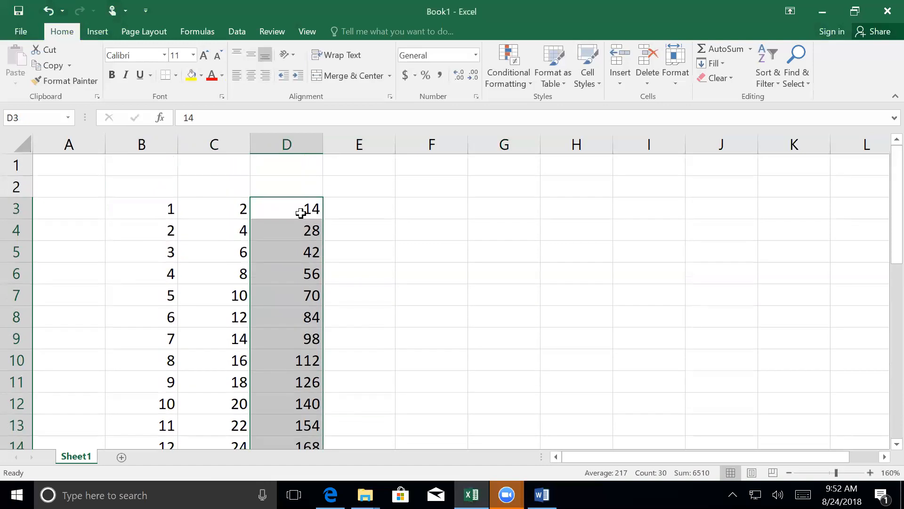
click(300, 211)
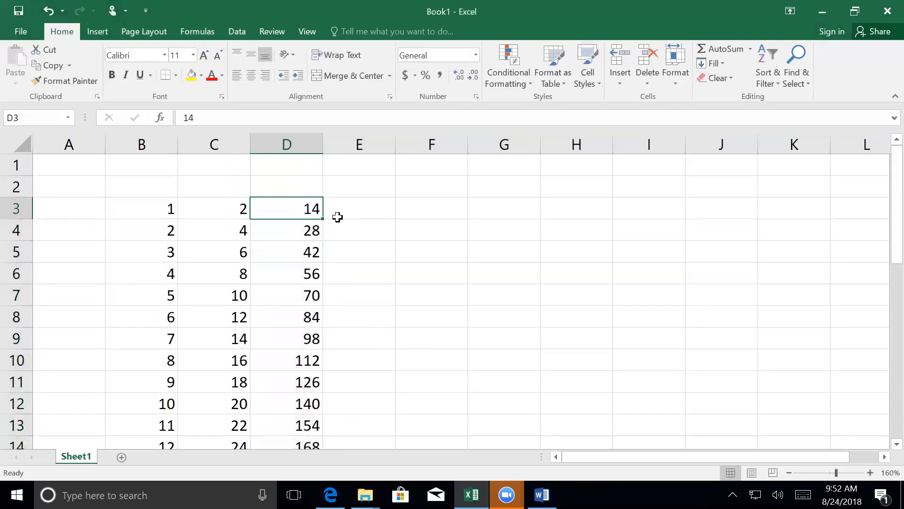
- Enter the formula =D3+B3 in cell E3 to add the values of columns D and B
click(368, 208)
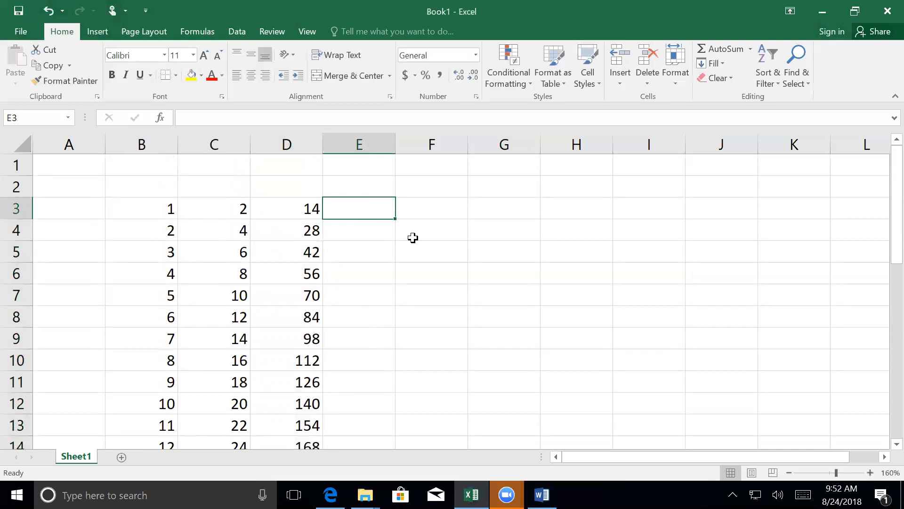
text(=)
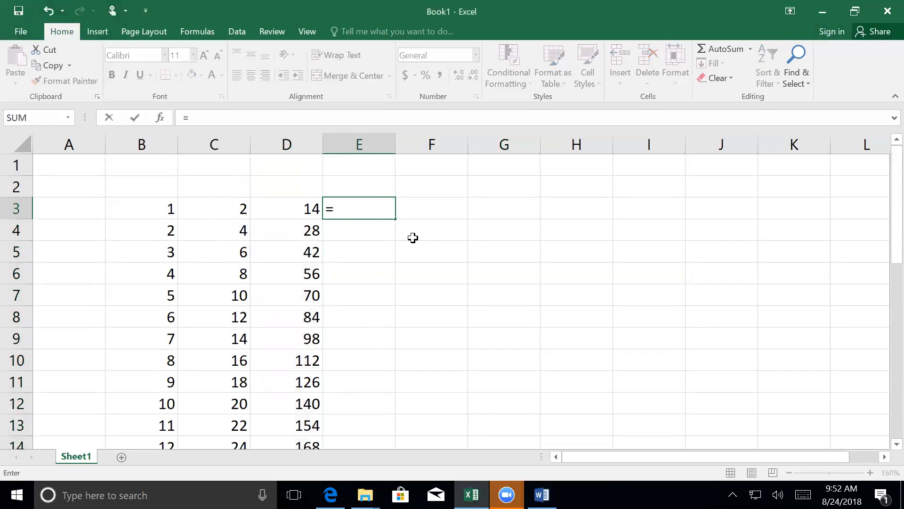
click(298, 210)
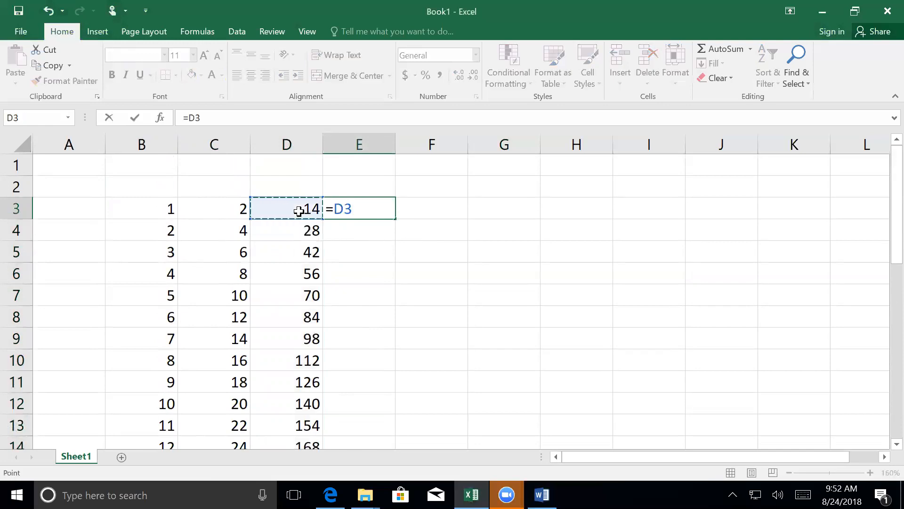
text(+)
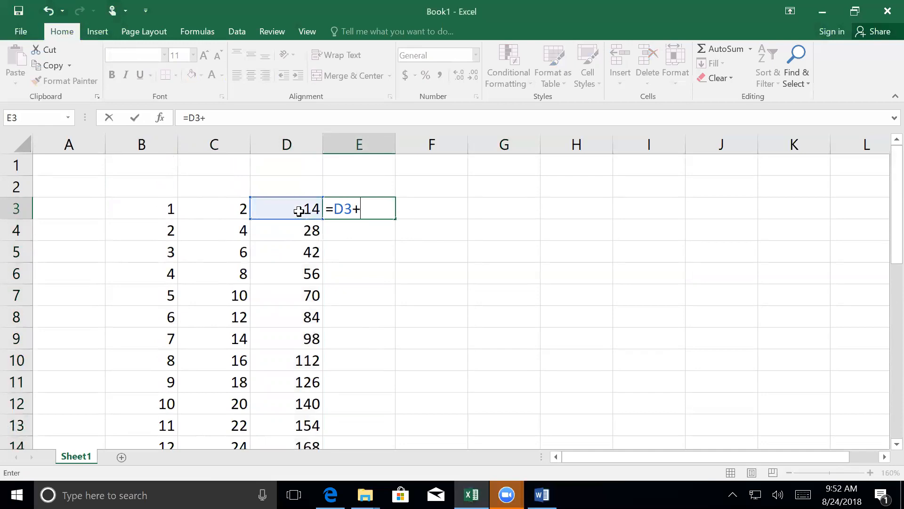
click(158, 211)
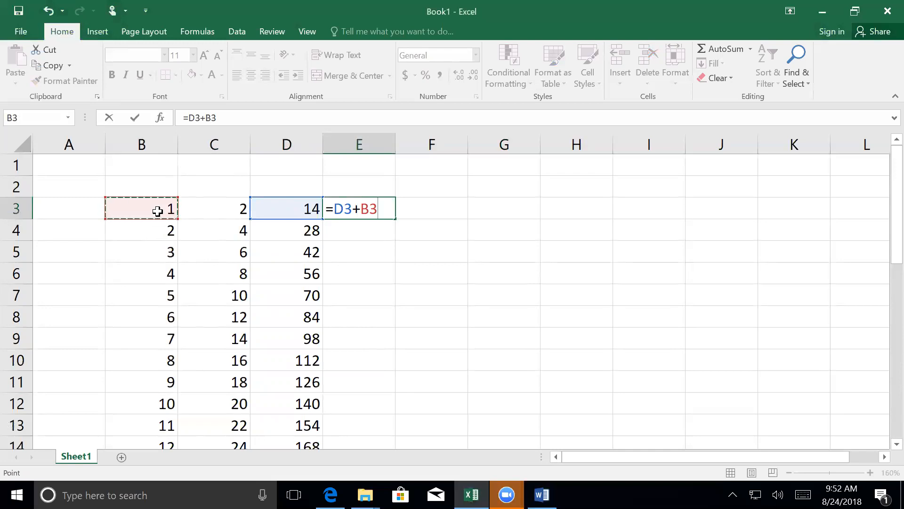
key(Return)
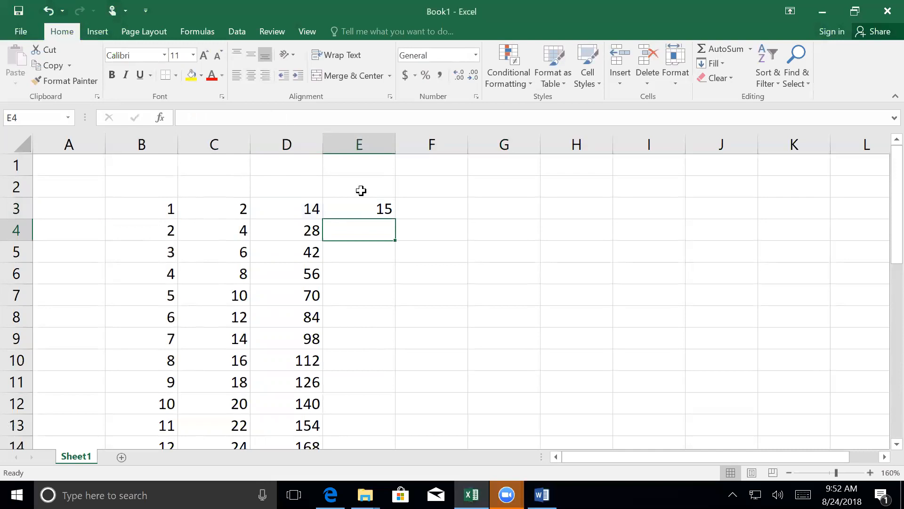
- Copy the addition formula from E3 down through E32 and look over the filled column
click(373, 206)
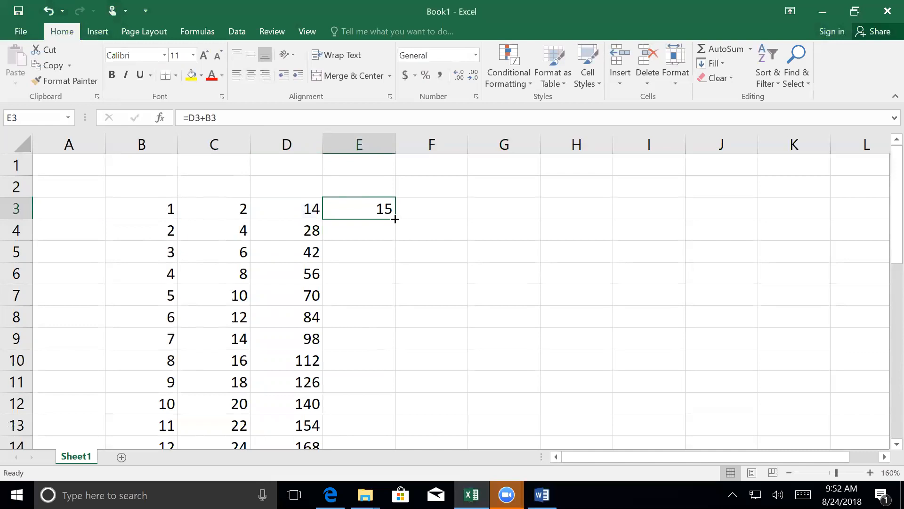
drag(395, 219, 363, 404)
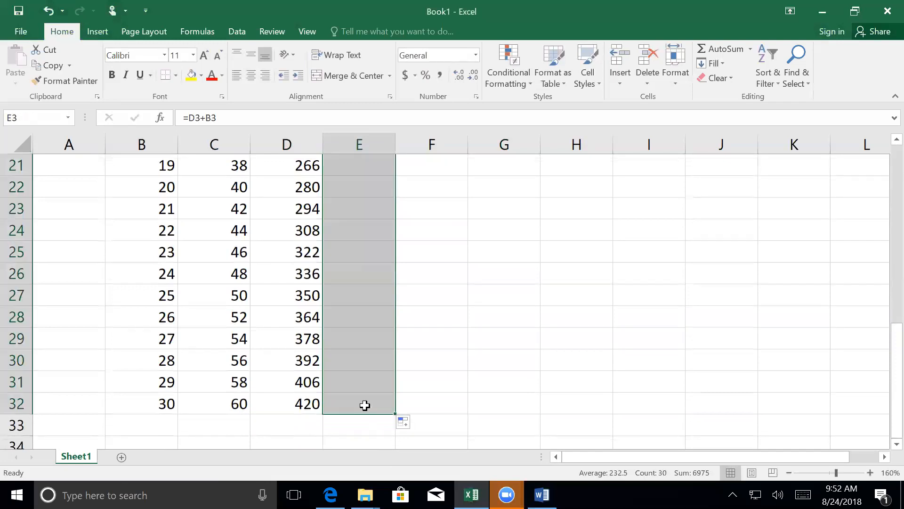
scroll(354, 310, up, 2)
scroll(354, 310, up, 5)
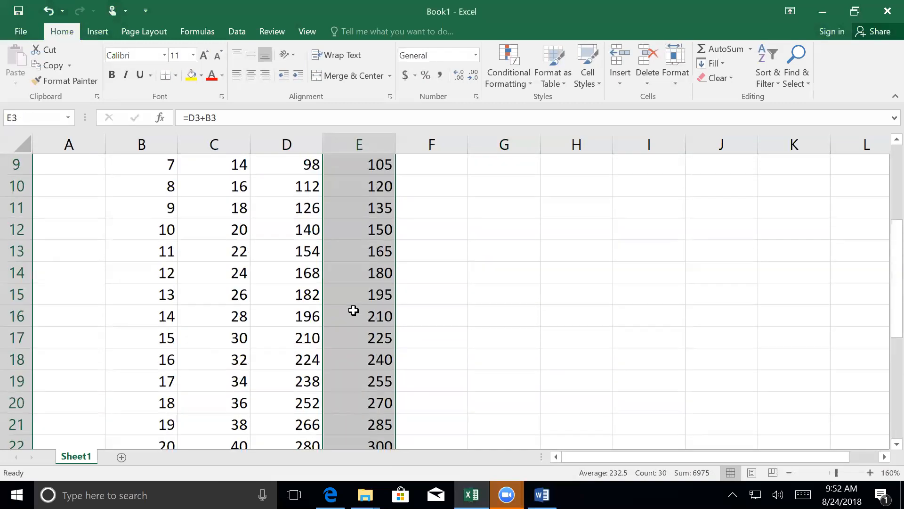
scroll(354, 331, down, 2)
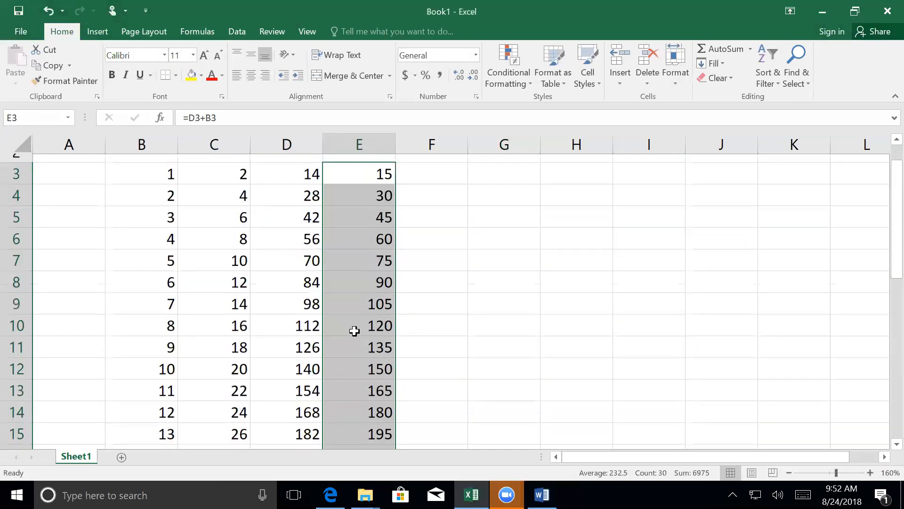
scroll(363, 335, up, 2)
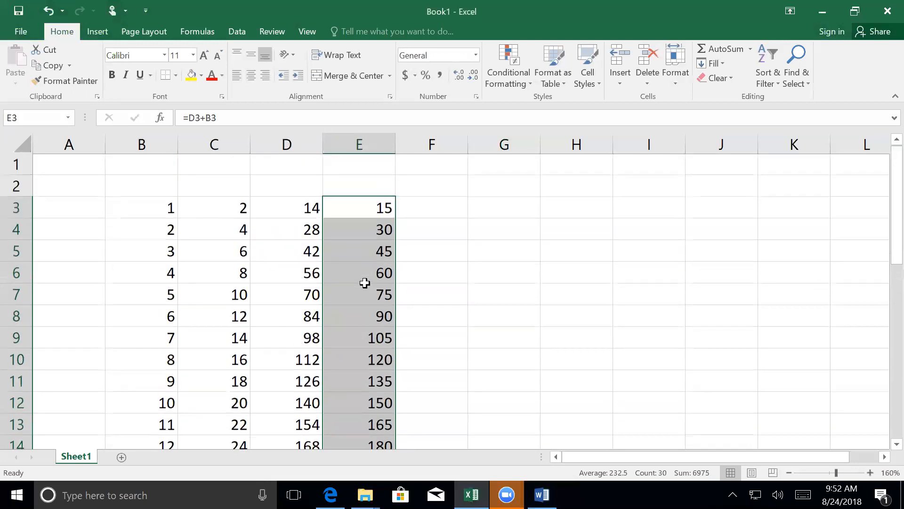
- Inspect the copied formulas in cells E9 and E13 to see which cells each one references
click(358, 341)
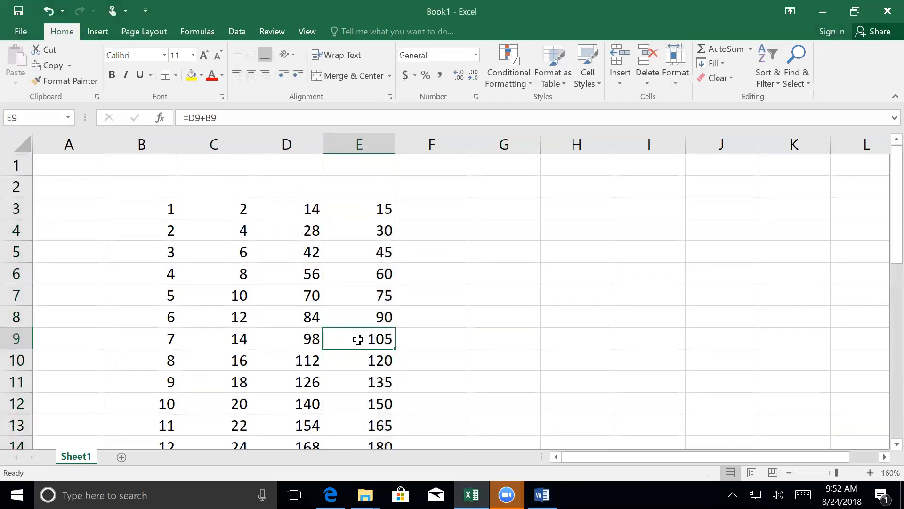
double_click(358, 339)
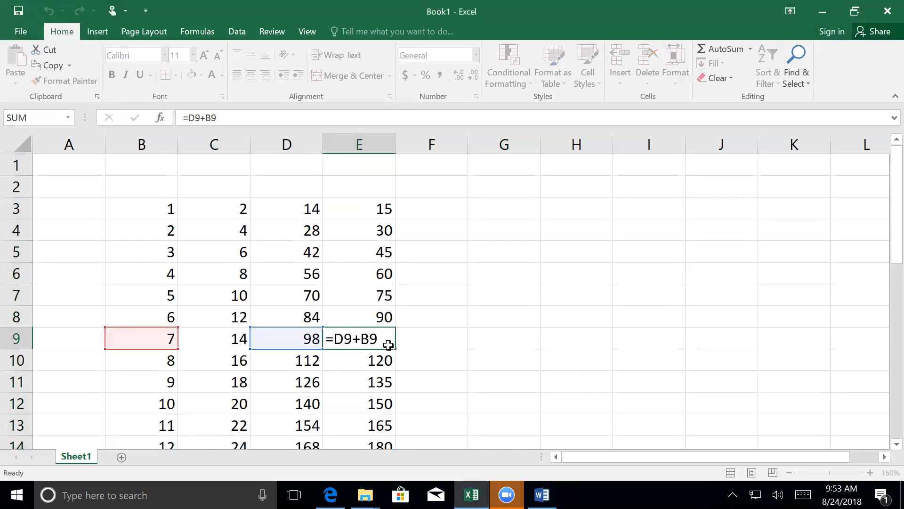
key(Return)
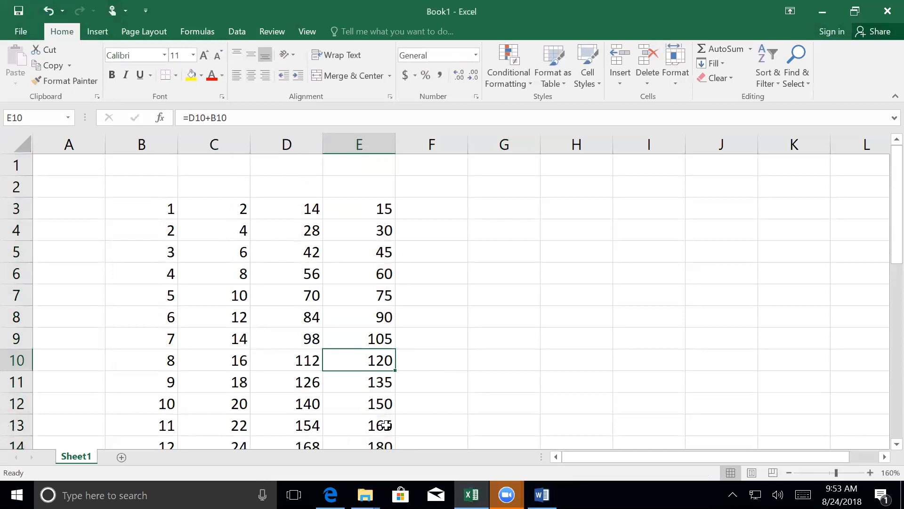
double_click(370, 424)
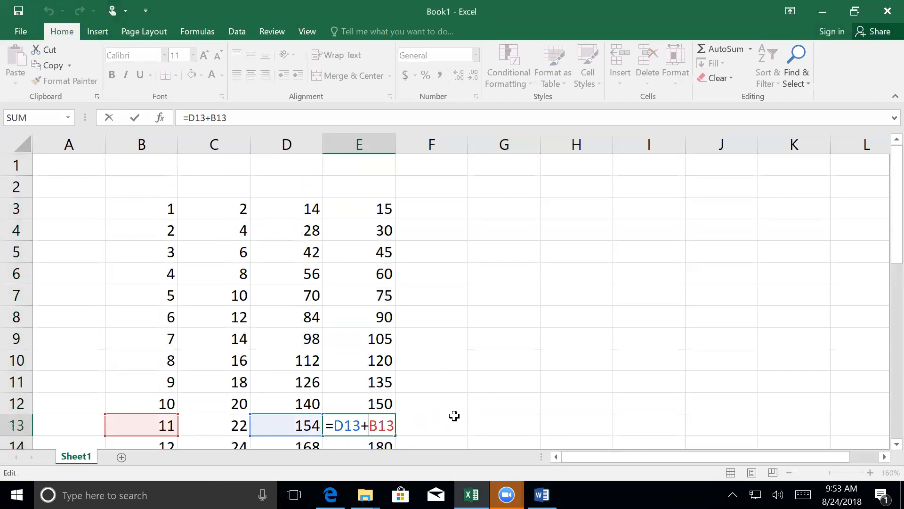
key(Return)
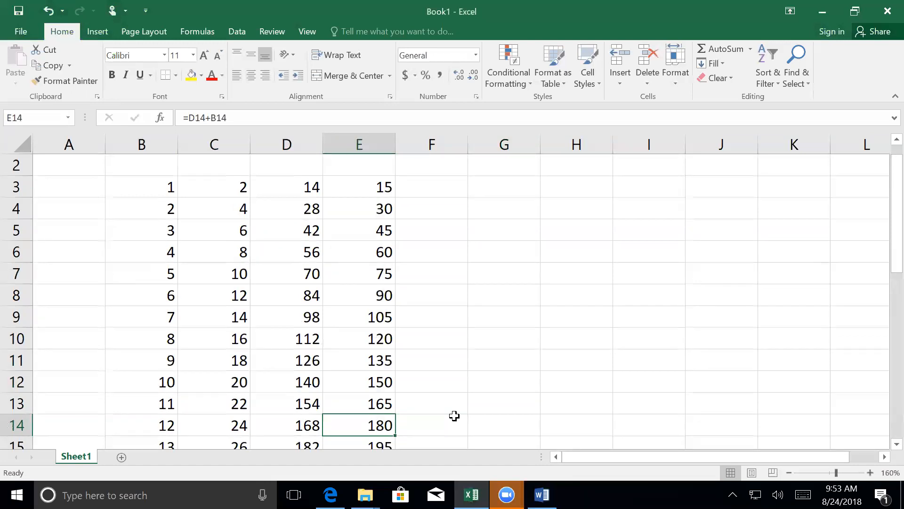
- Enter the number 5 in cell I1 as a fixed multiplier
scroll(455, 415, up, 1)
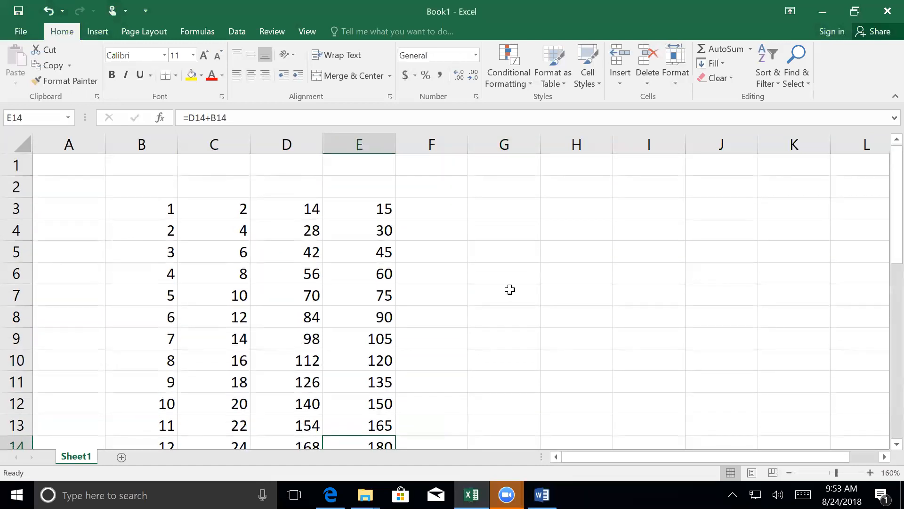
click(650, 164)
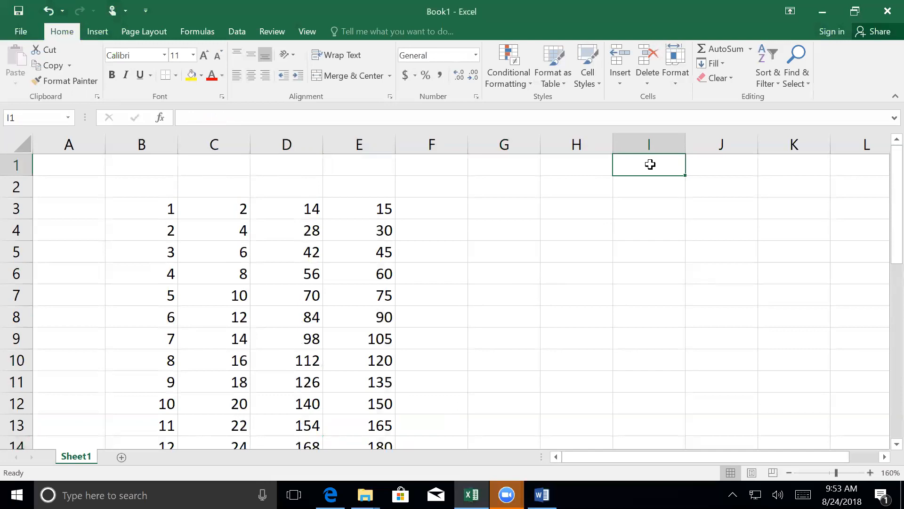
text(5)
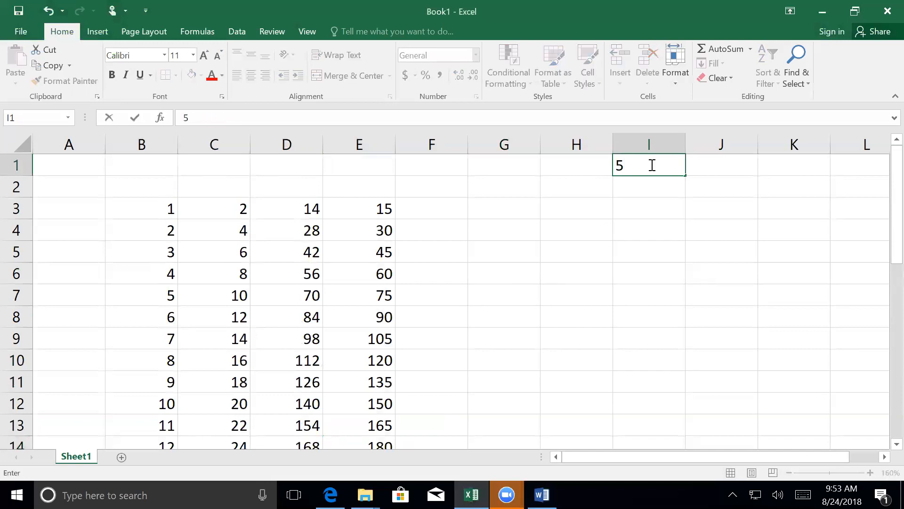
key(Return)
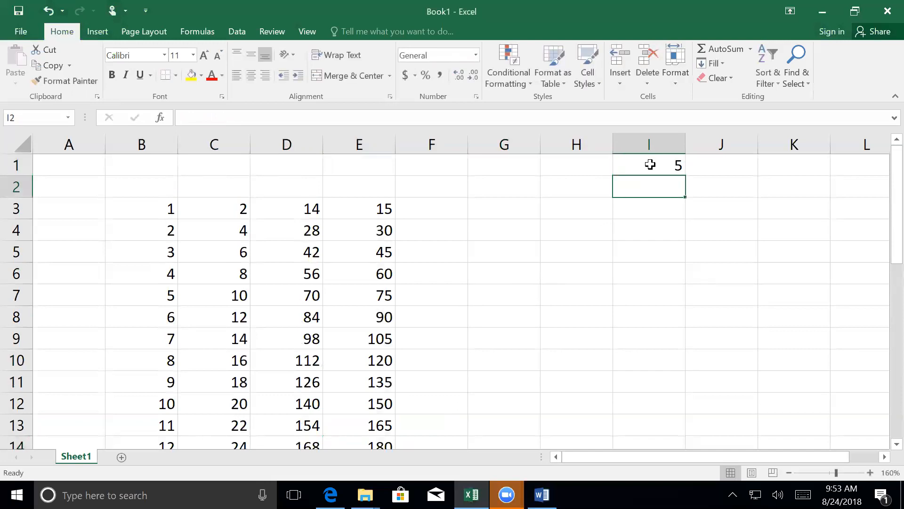
- Enter the formula =E3*I1 in cell F3 to multiply the column E value by the multiplier
click(447, 208)
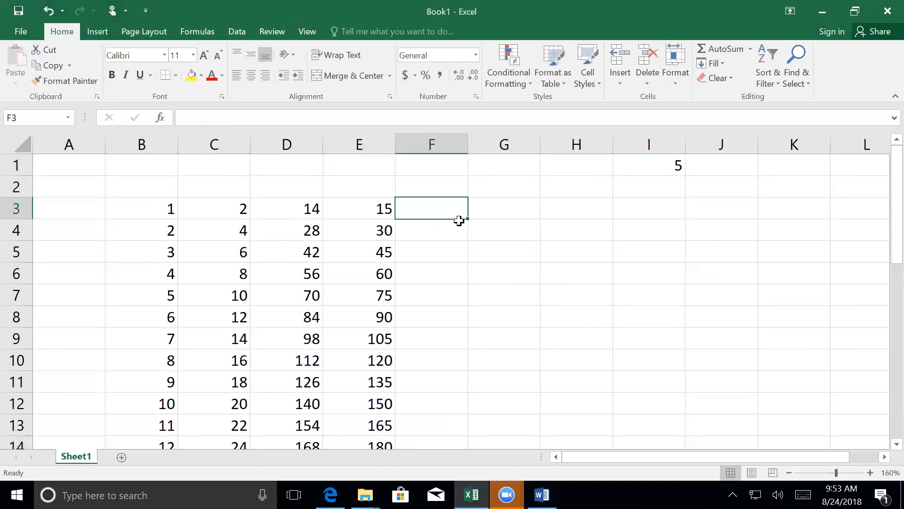
text(=)
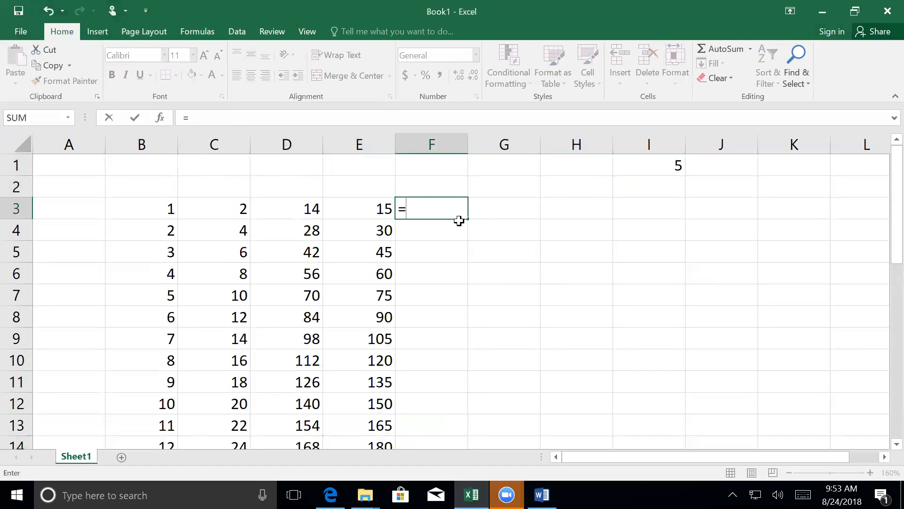
click(367, 204)
text(*)
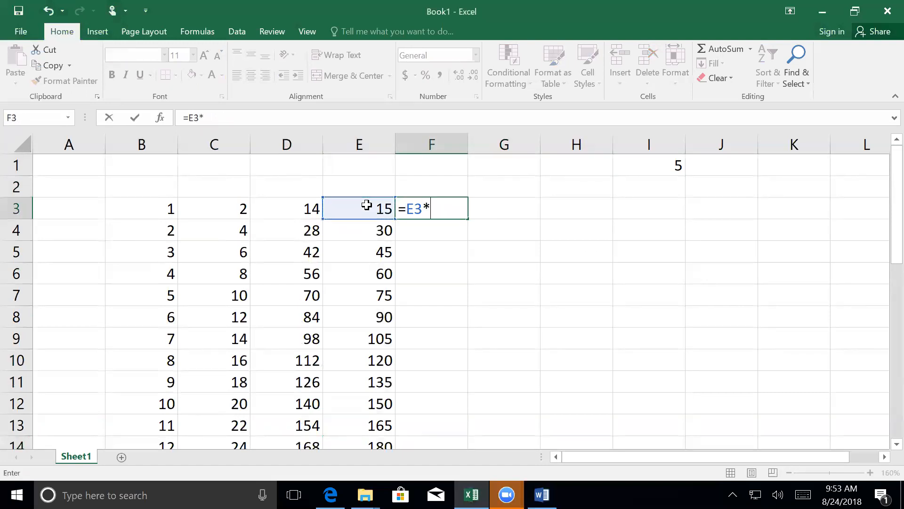
click(654, 165)
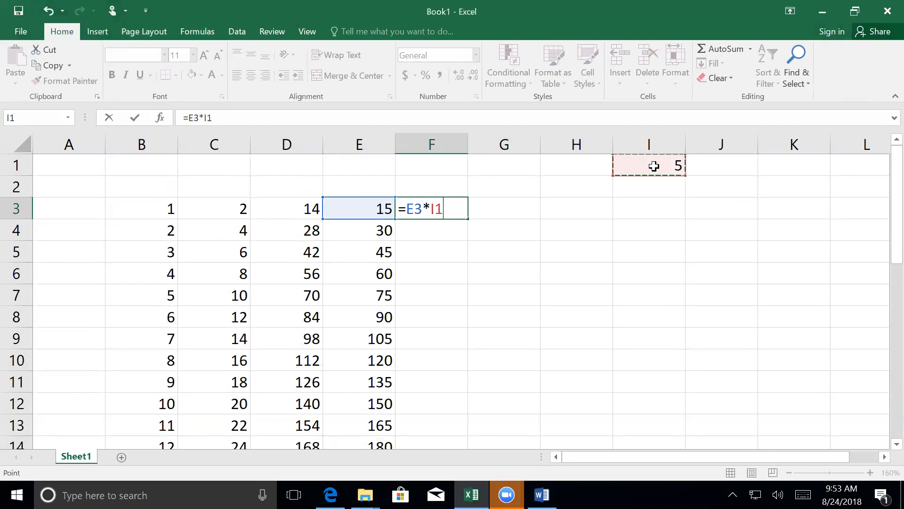
key(Return)
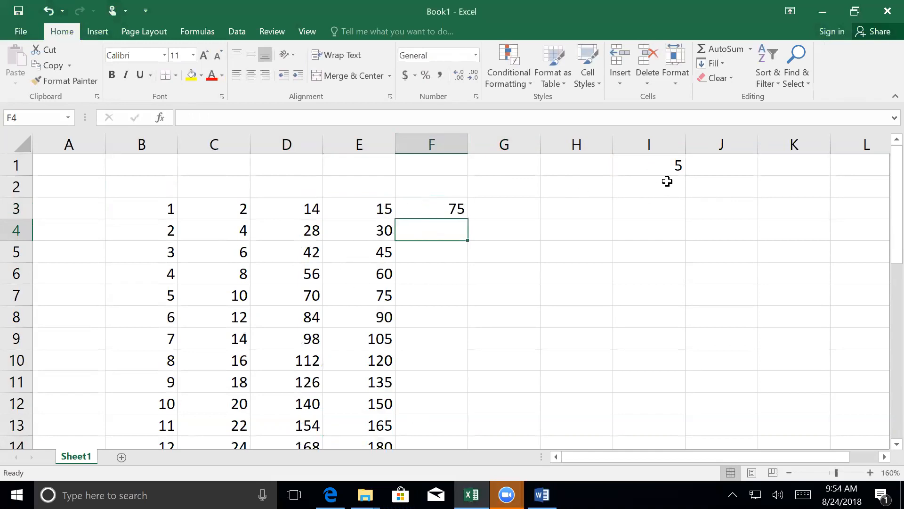
- Copy the multiplication formula from F3 down through F32 and return to the start of the column
click(417, 207)
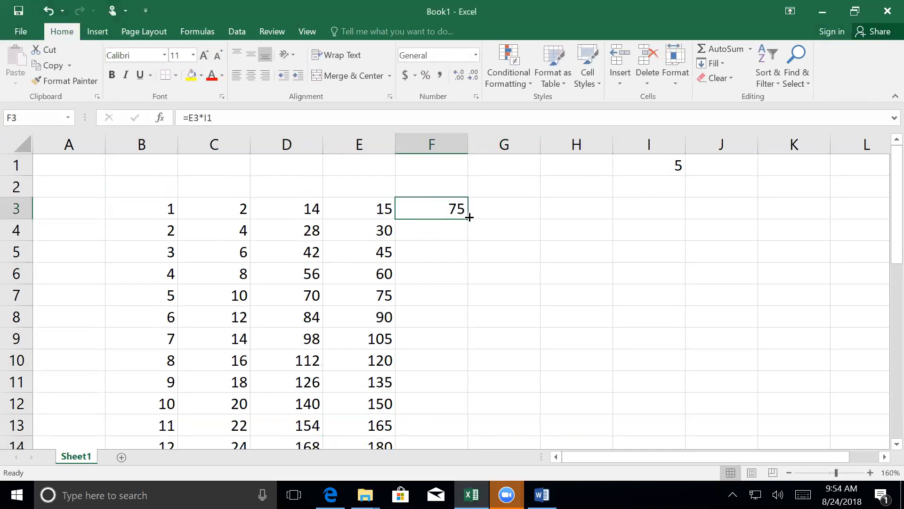
drag(477, 367, 429, 410)
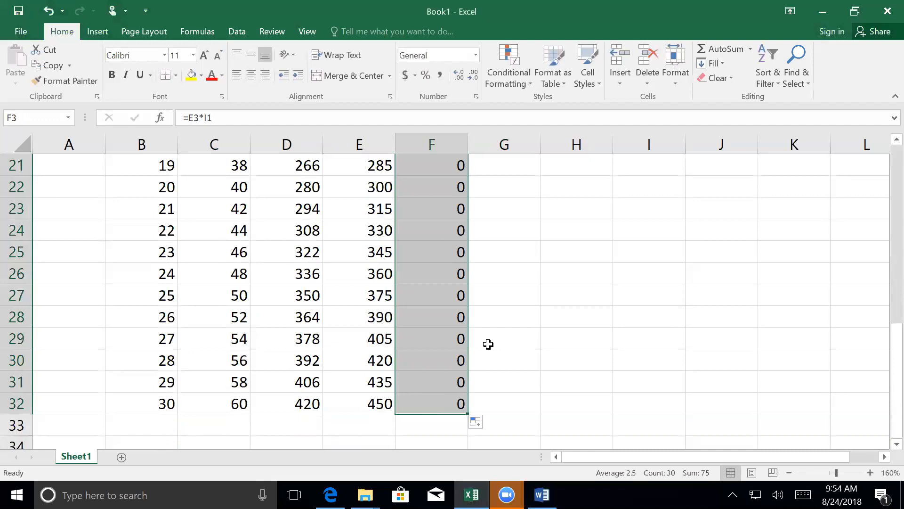
scroll(488, 345, up, 6)
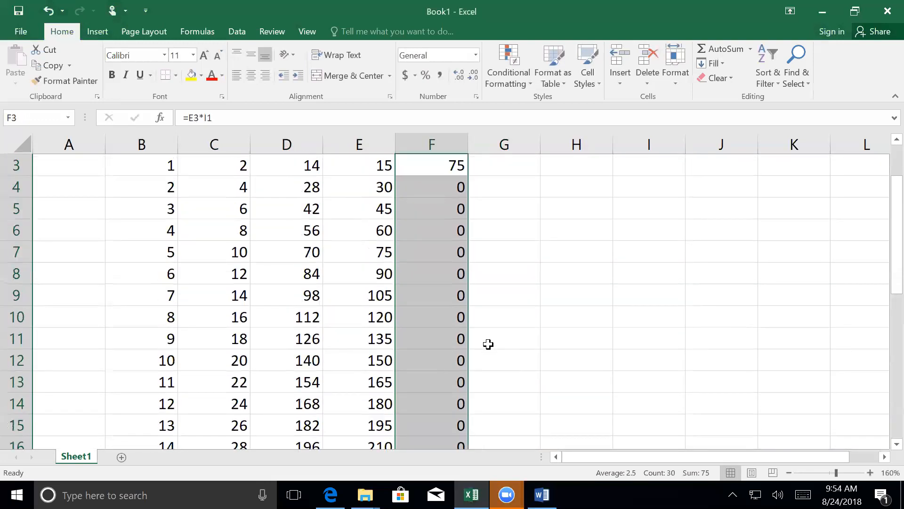
scroll(488, 344, up, 1)
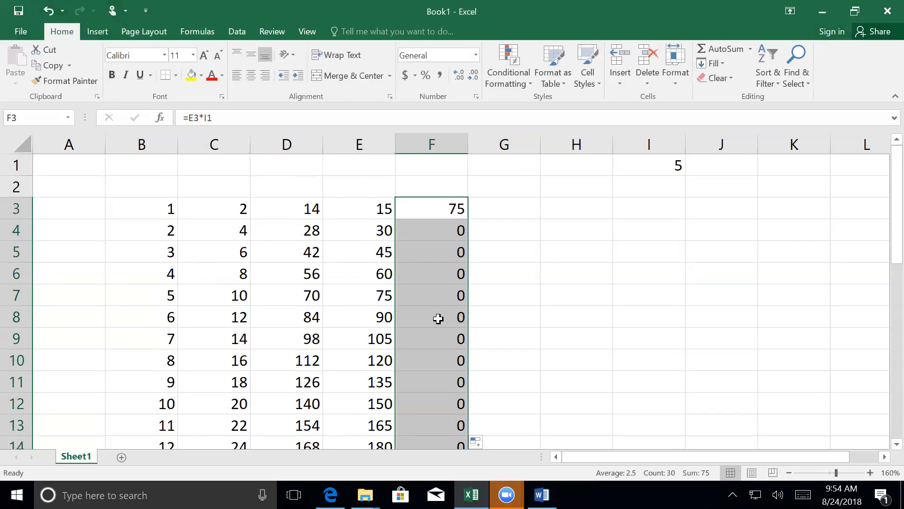
- Open the copied formula in cell F7 to examine which cells it references
click(435, 294)
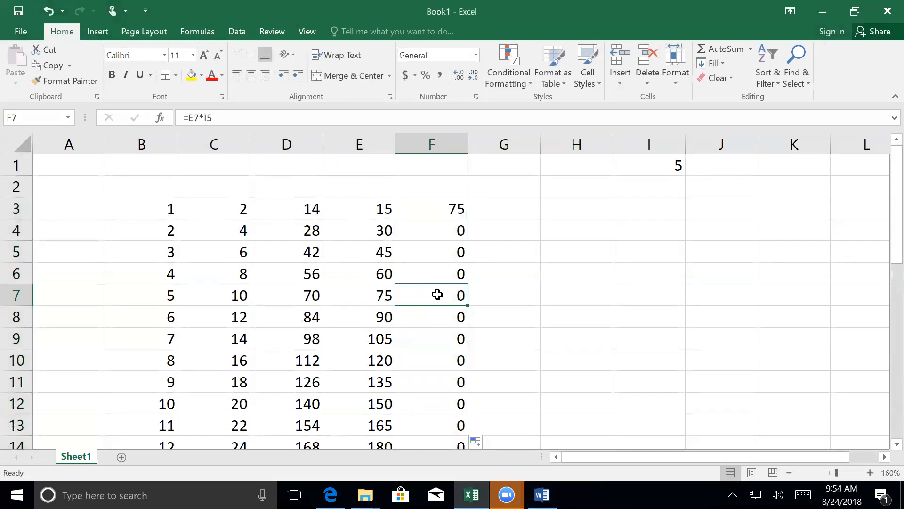
double_click(438, 294)
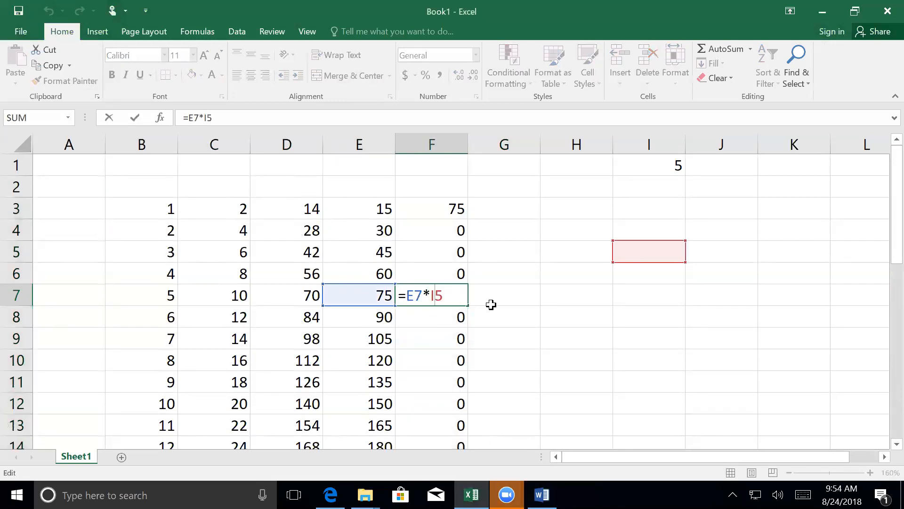